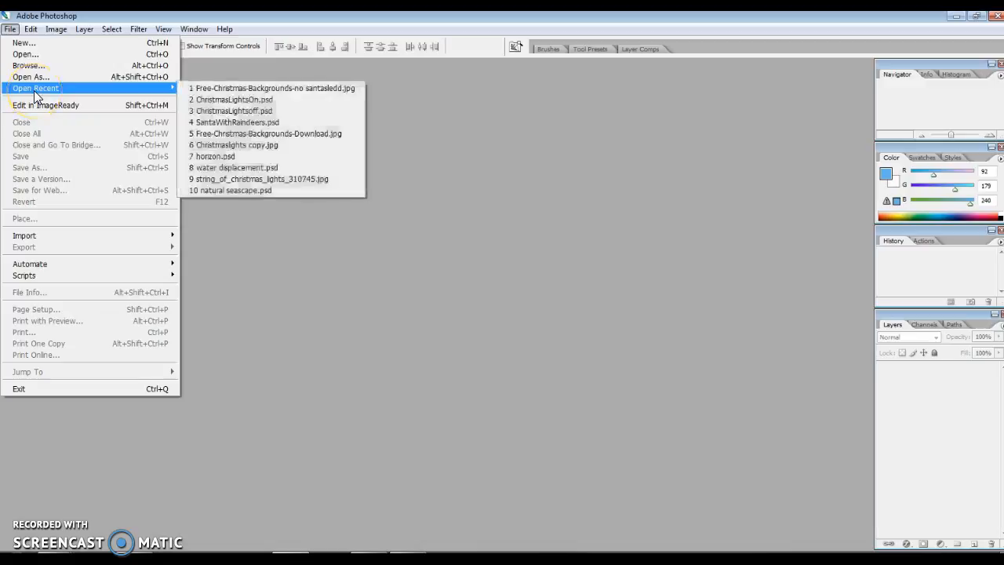
Open the recent files Free-Christmas-Backgrounds-no santasledd.jpg, ChristmasLightsOn.psd and ChristmasLightsoff.psd.
left_click(206, 89)
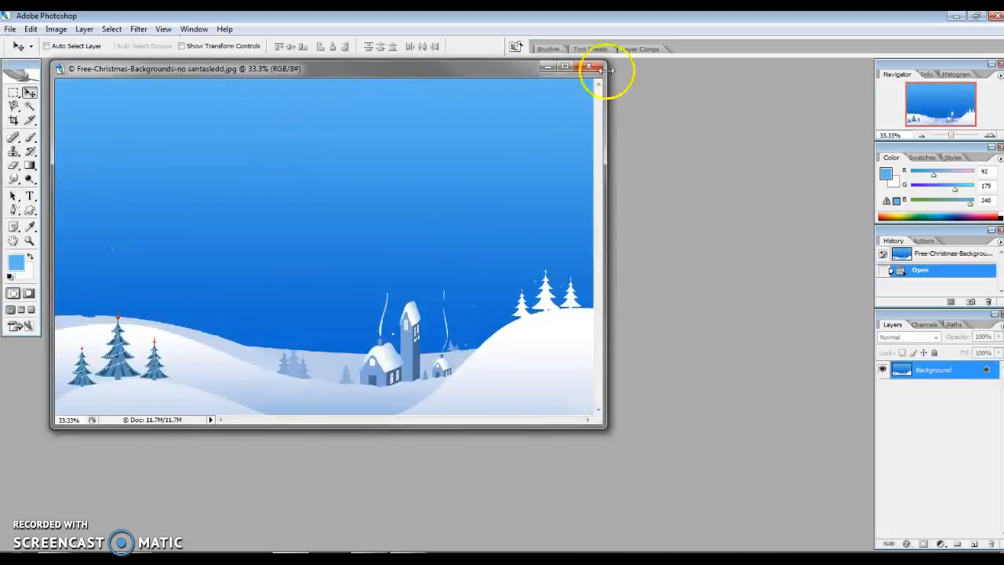
left_click(565, 69)
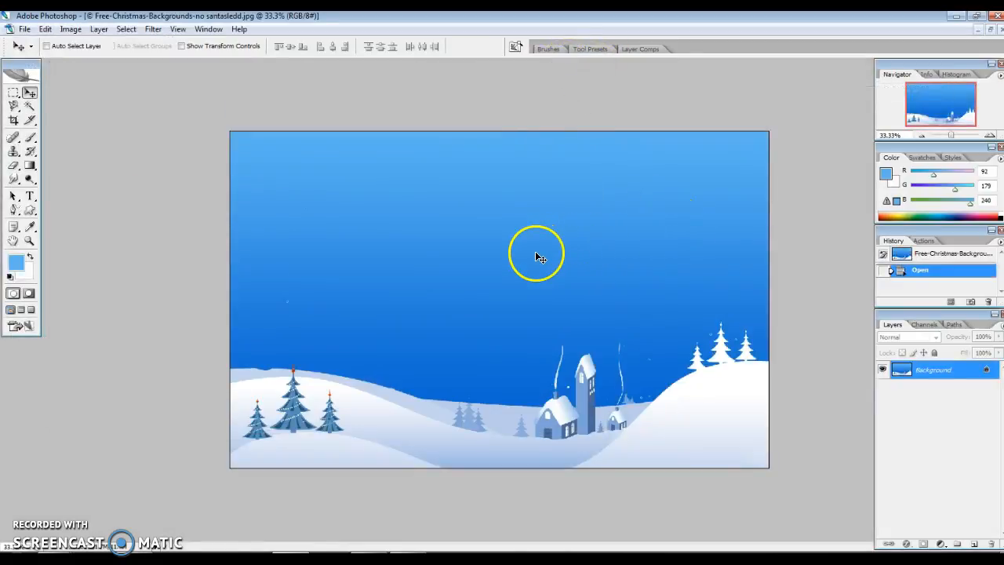
left_click(25, 29)
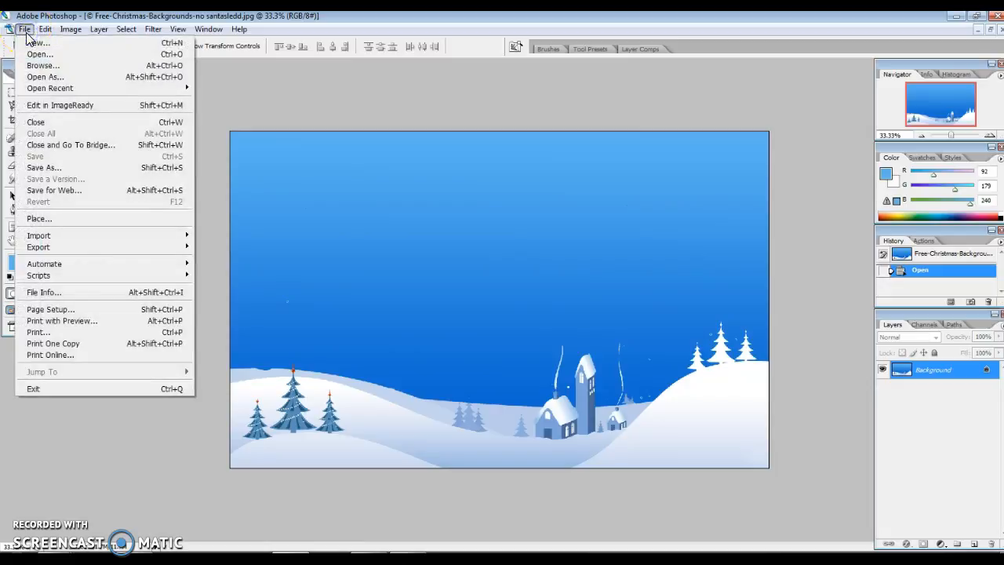
mouse_move(48, 92)
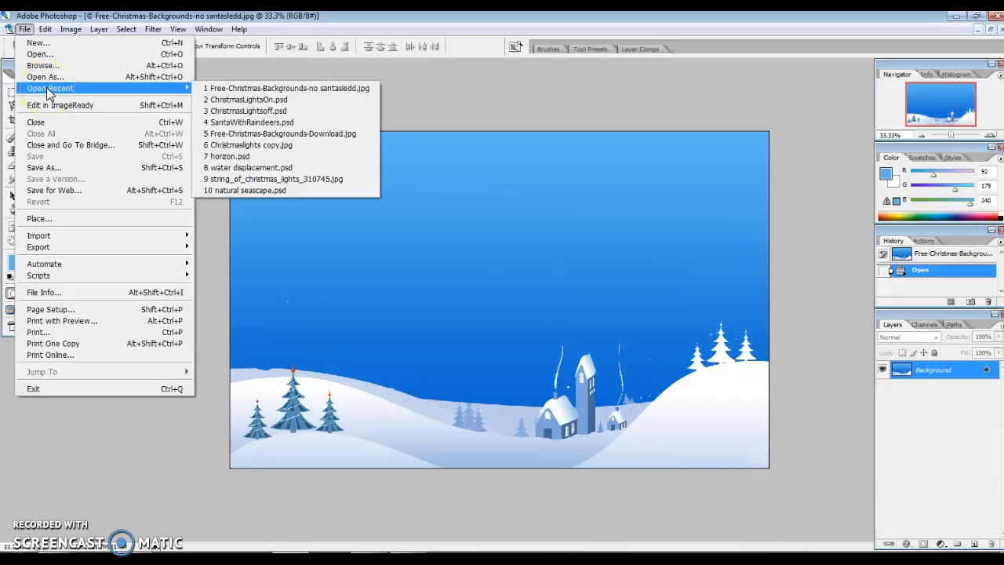
left_click(213, 103)
left_click(29, 31)
mouse_move(56, 88)
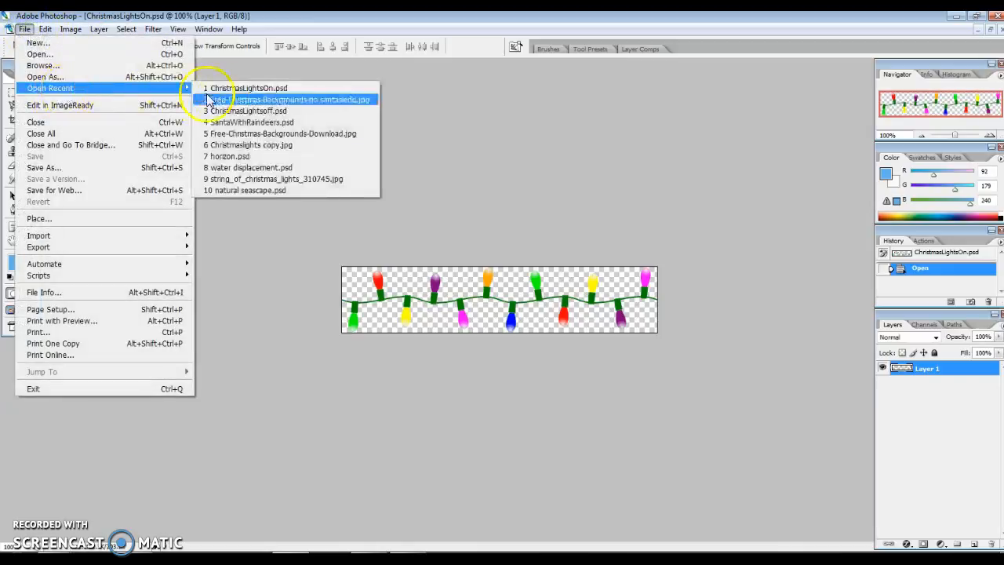
left_click(246, 110)
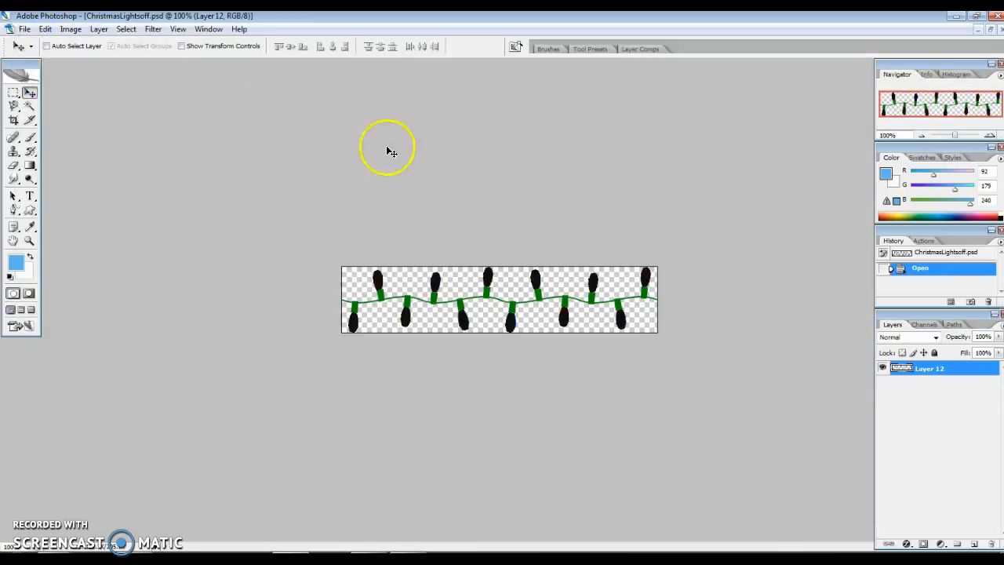
Switch the documents to floating windows and spread the two light-string windows apart so all three images are accessible.
left_click(992, 33)
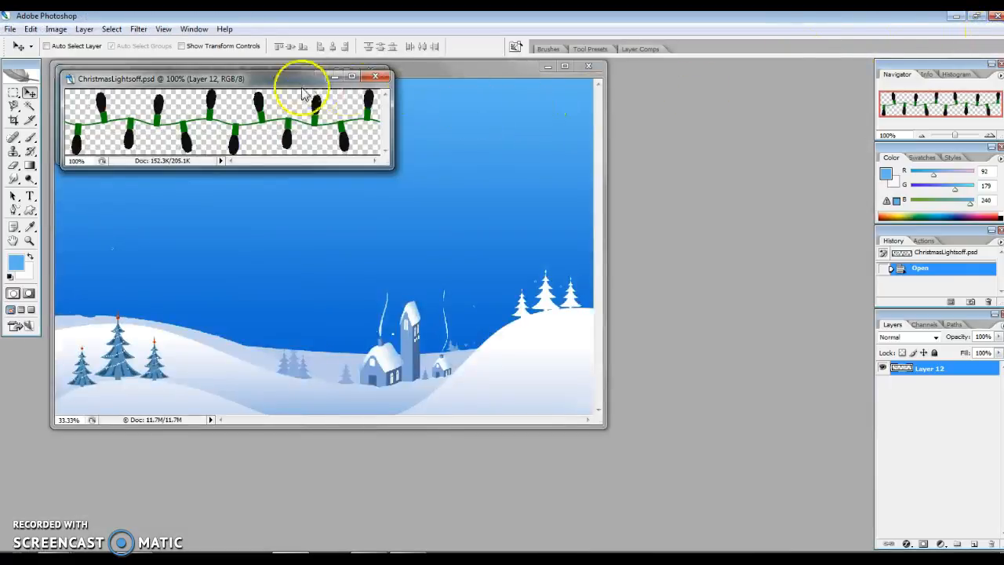
left_click_drag(247, 78, 718, 141)
left_click_drag(269, 76, 500, 284)
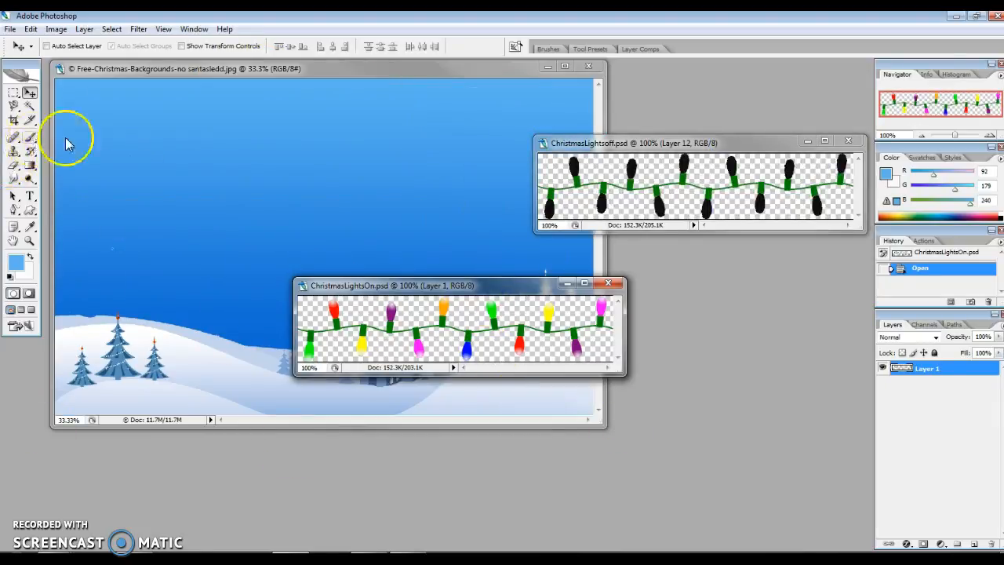
left_click(29, 107)
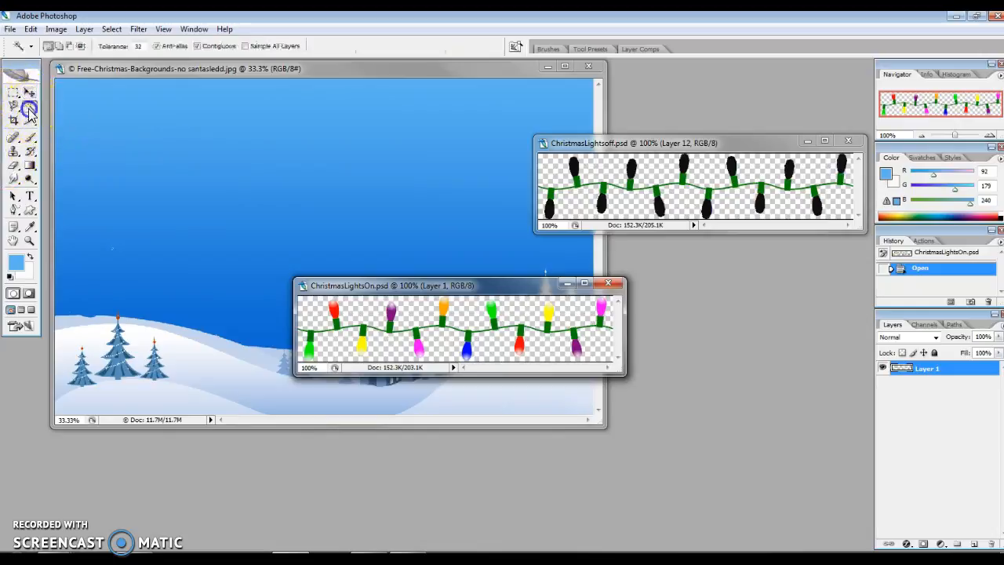
left_click(309, 313)
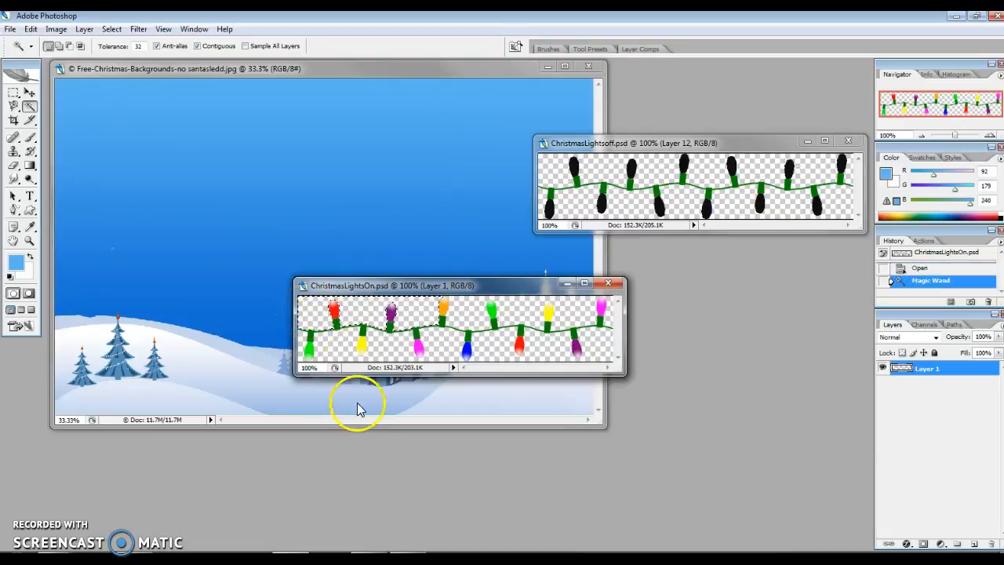
left_click(337, 348)
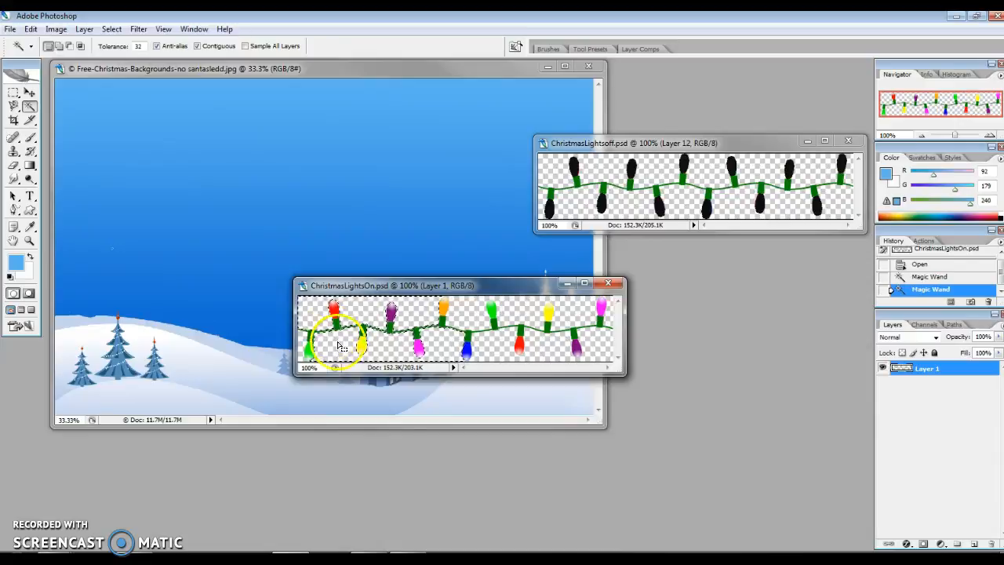
Select the whole coloured light string with the Rectangular Marquee, copy it and paste it into the Christmas background image.
left_click(31, 29)
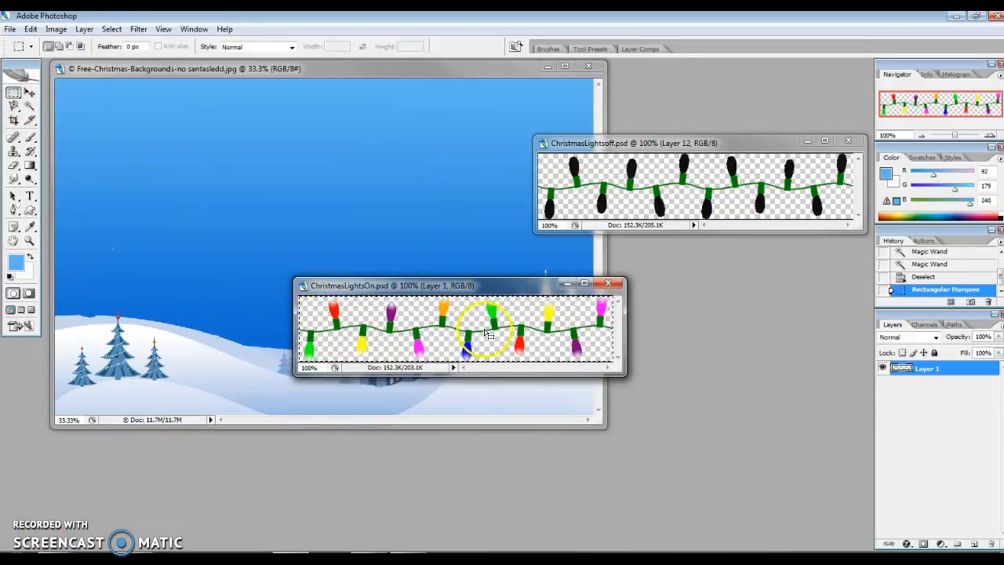
left_click(30, 30)
left_click(41, 111)
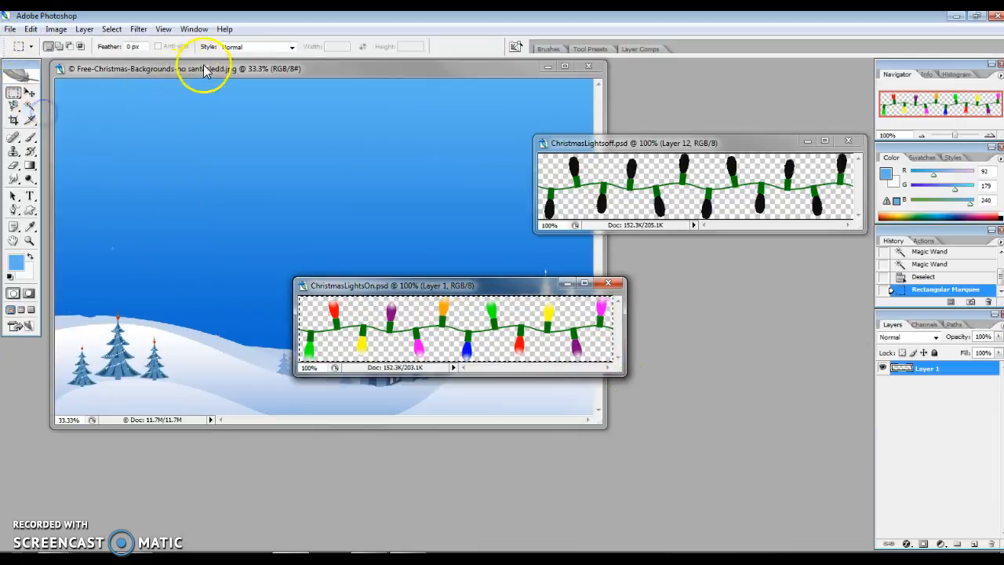
left_click(201, 69)
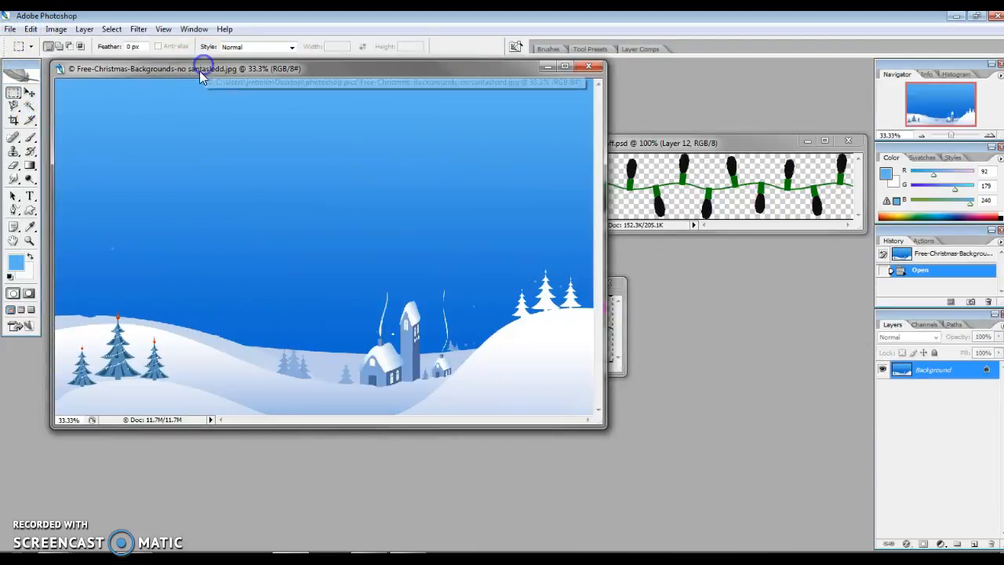
left_click(30, 29)
left_click(55, 135)
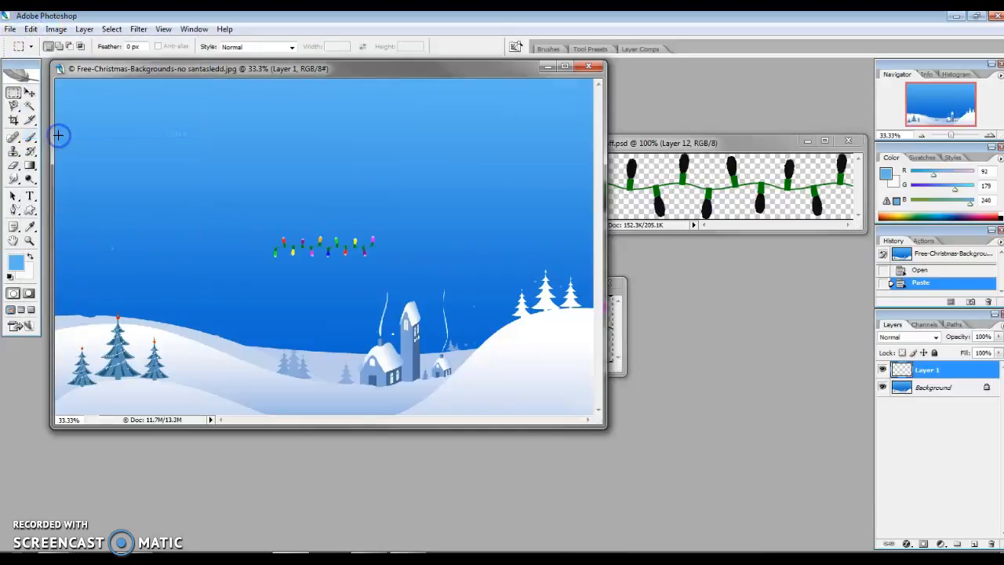
Select all of the unlit light string in ChristmasLightsoff.psd with the Rectangular Marquee, and copy and paste it into the Christmas background image.
left_click(663, 147)
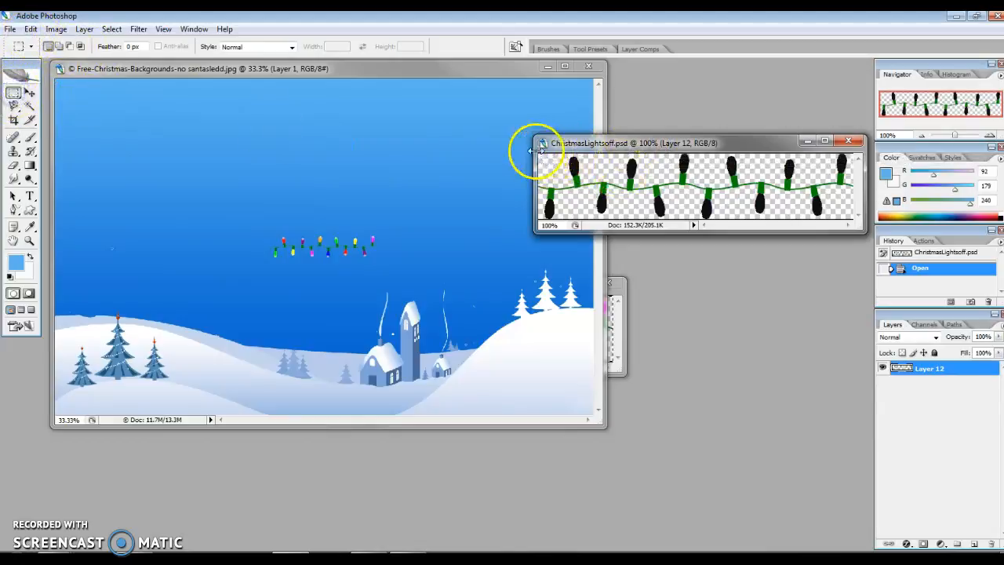
left_click_drag(540, 153, 854, 229)
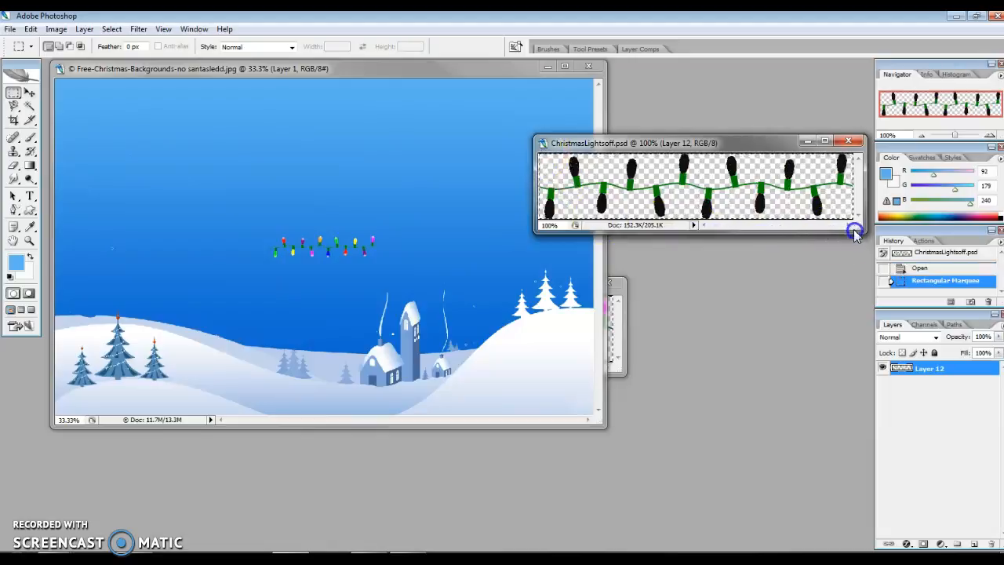
left_click(30, 29)
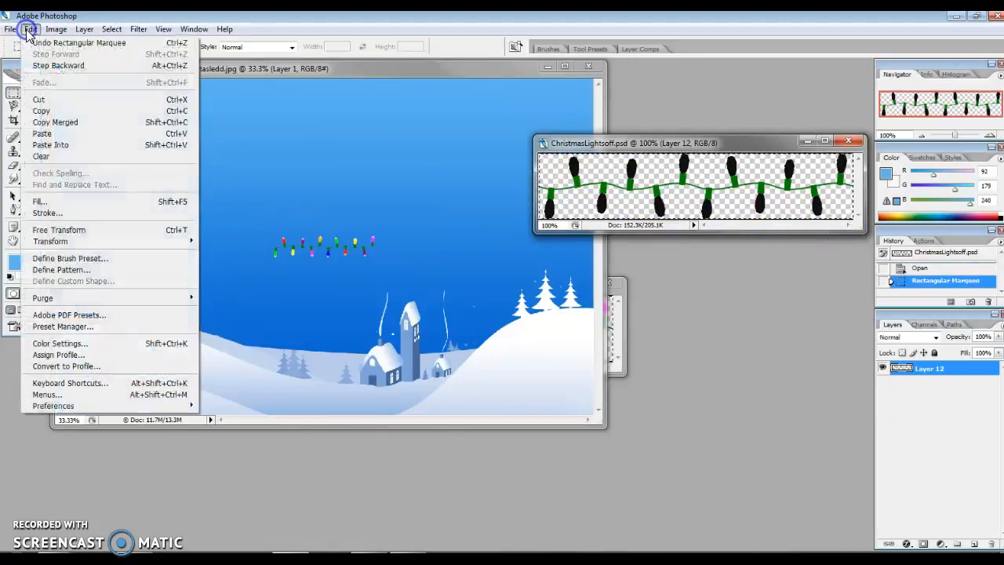
left_click(41, 110)
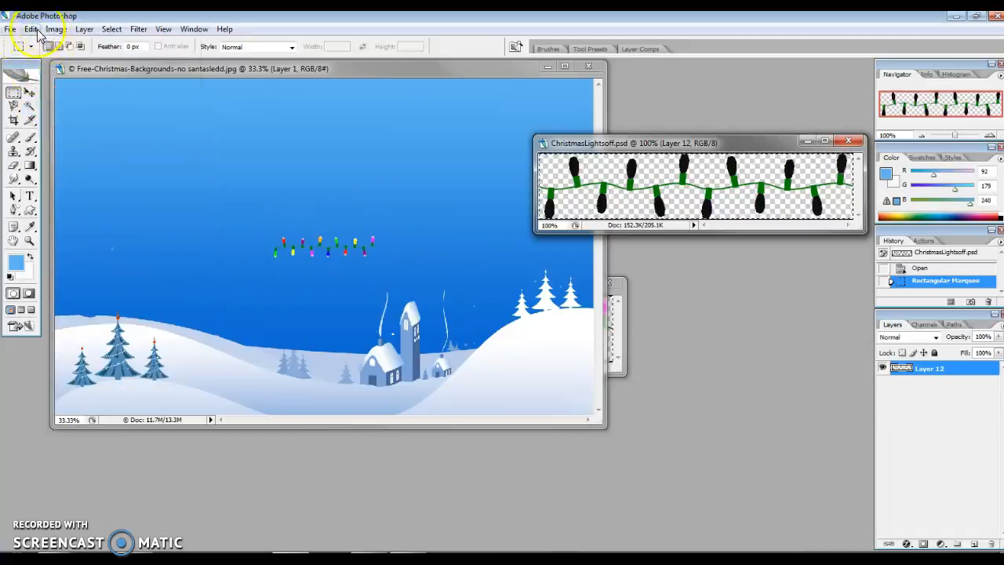
left_click(89, 72)
left_click(31, 29)
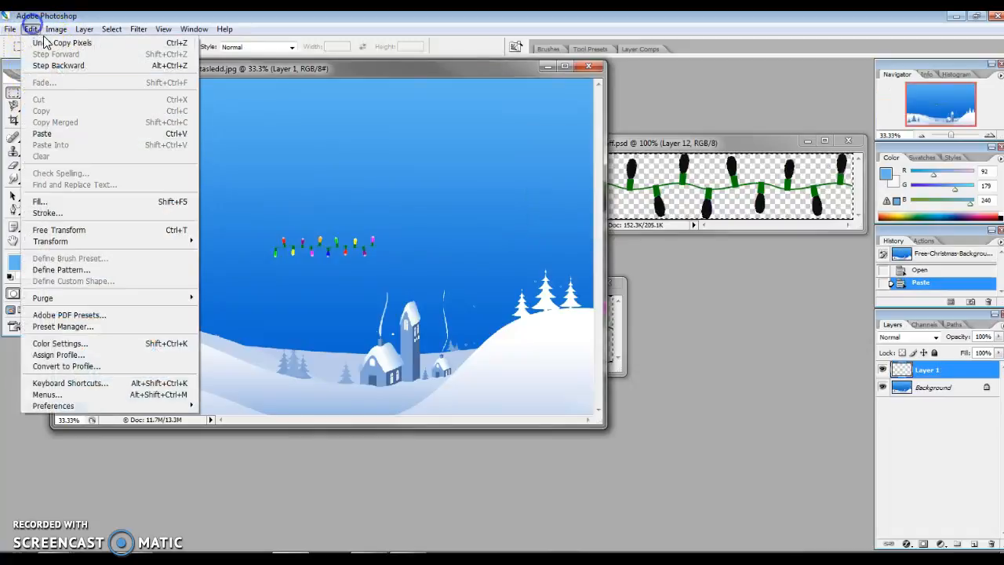
left_click(67, 138)
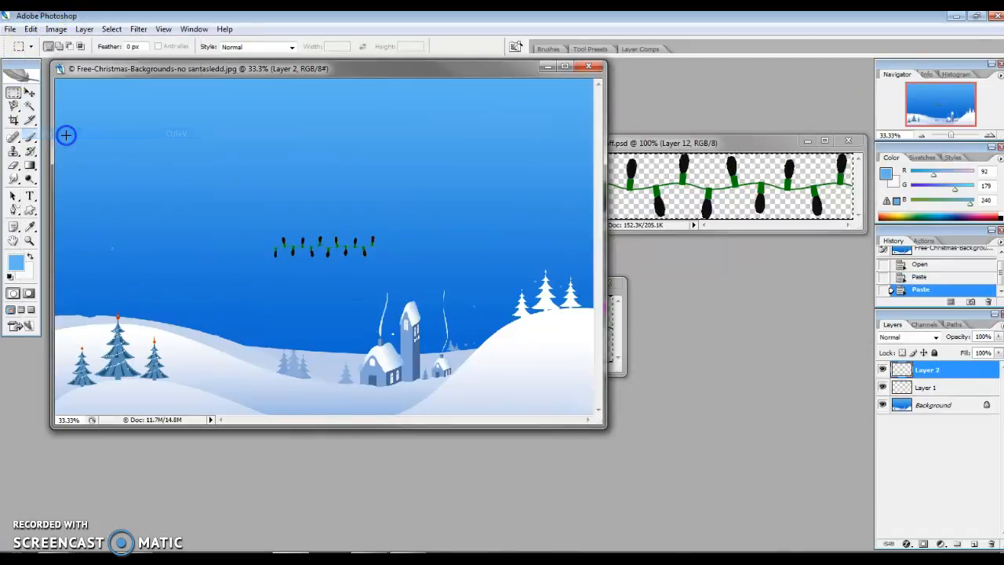
Close the ChristmasLightsoff.psd and ChristmasLightsOn.psd documents, keeping the Christmas background image open.
left_click(848, 143)
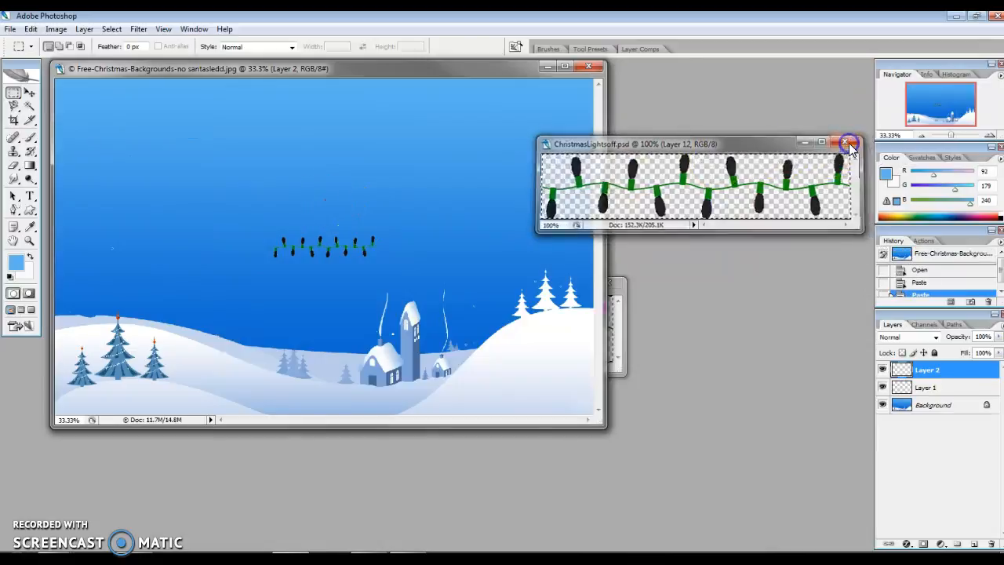
left_click(613, 288)
left_click(611, 285)
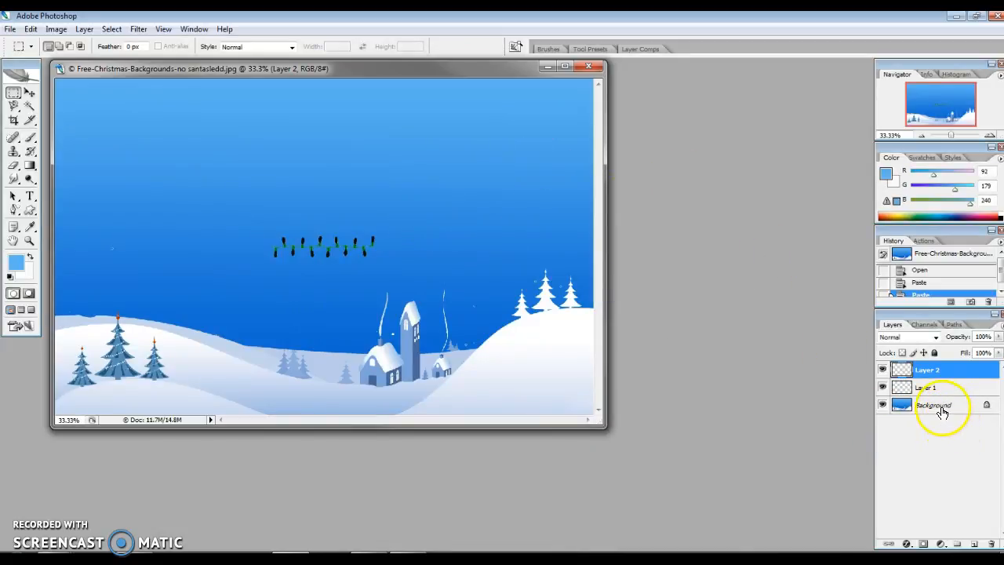
Temporarily hide the Background and Layer 2 to examine the coloured lights on Layer 1, and show both layers again.
left_click(883, 405)
left_click(883, 372)
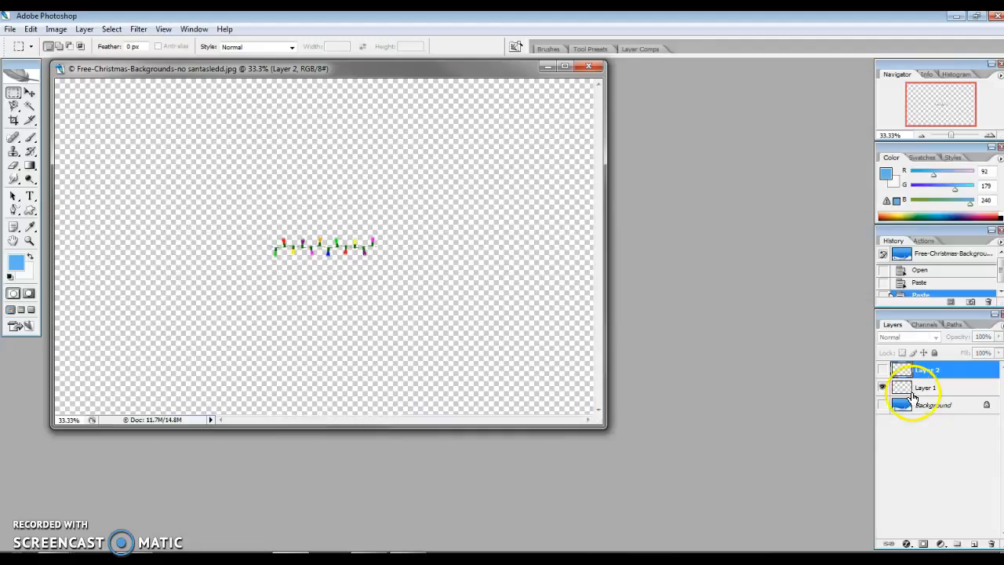
left_click(882, 369)
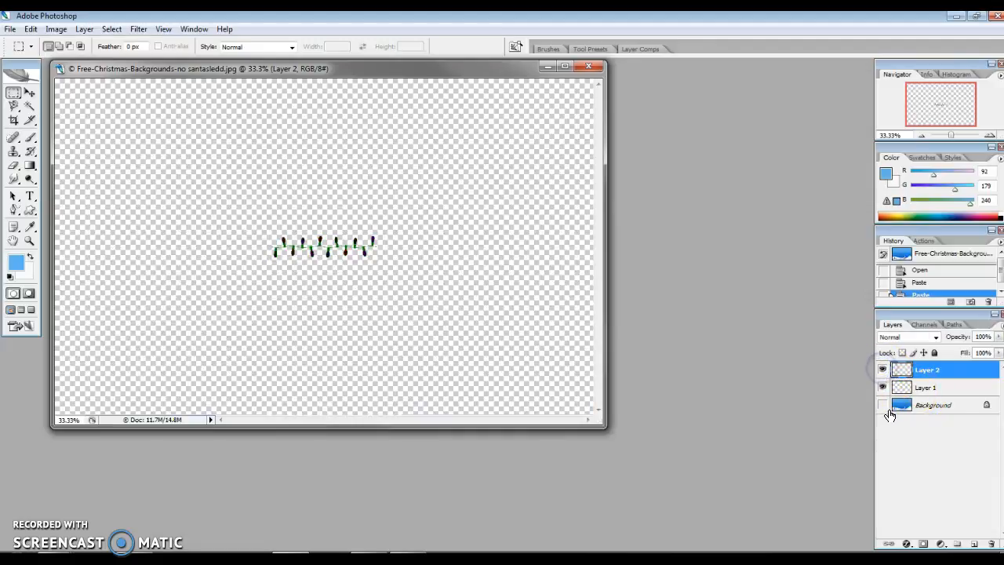
left_click(883, 406)
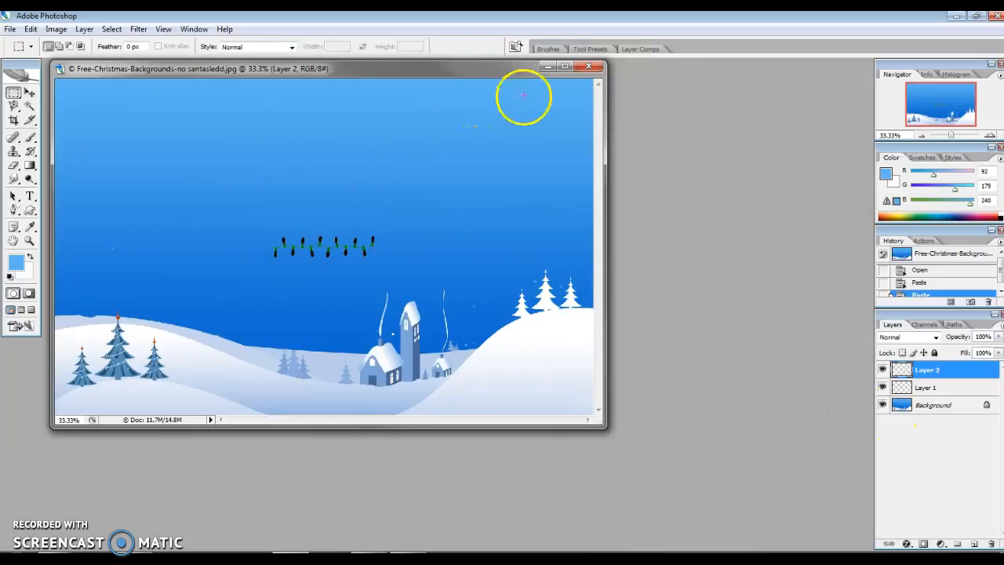
Maximise the image and move the coloured lights on Layer 1 to just above the decorated trees on the snowy hill.
left_click(564, 68)
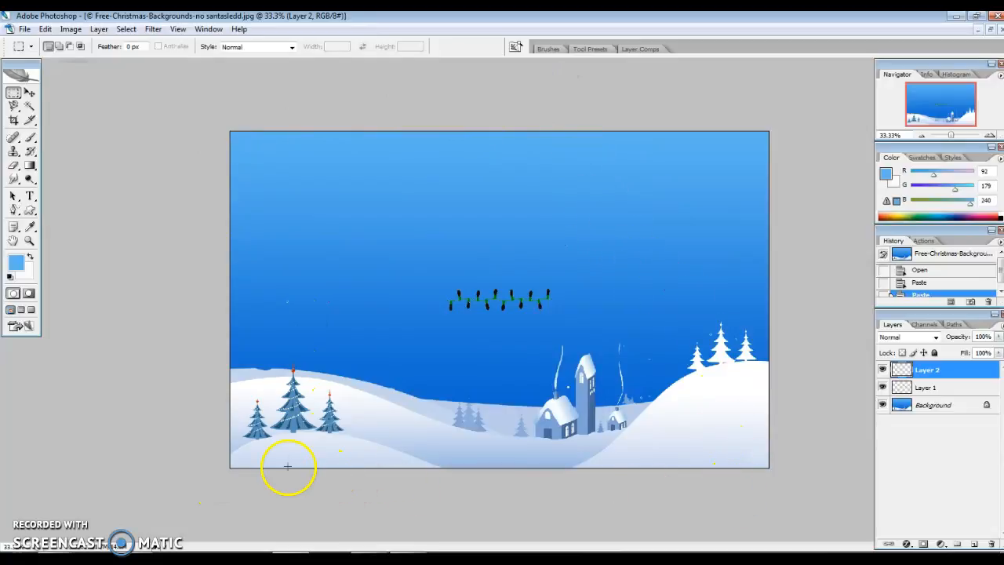
left_click(916, 389)
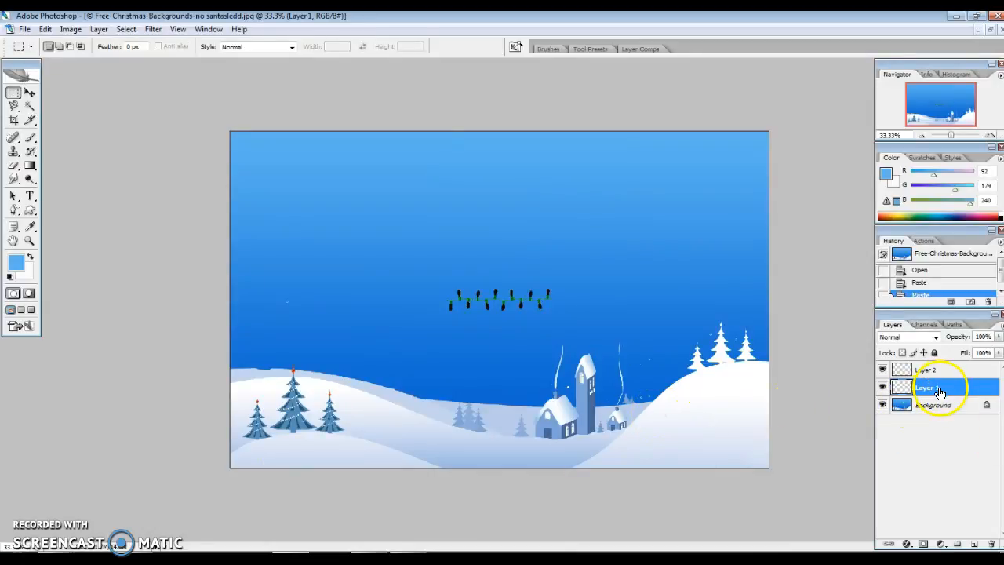
left_click(30, 93)
left_click_drag(486, 298, 302, 377)
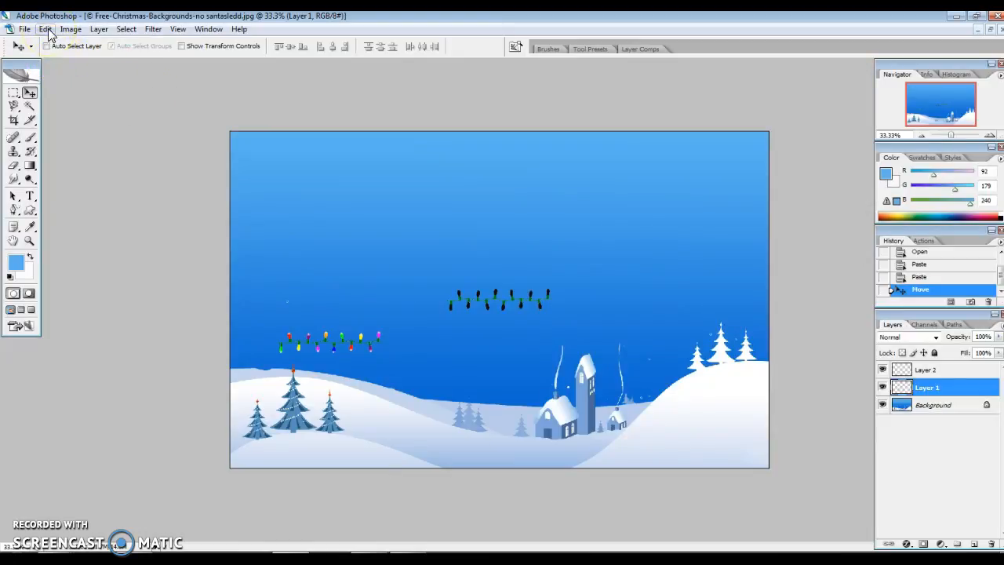
Rotate the coloured lights 90° counterclockwise and move them against the left edge of the image, down at its lower corner.
left_click(47, 30)
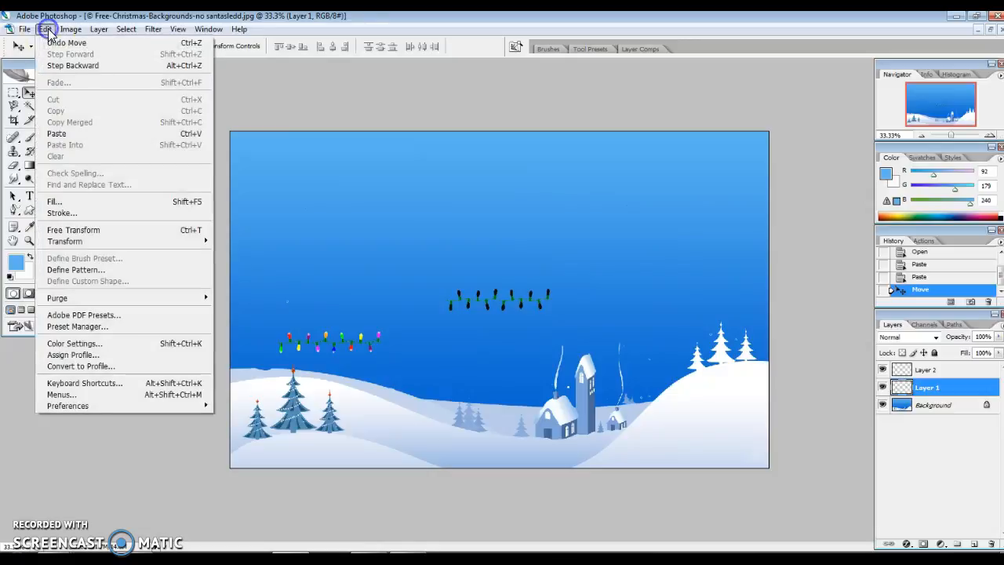
left_click(138, 245)
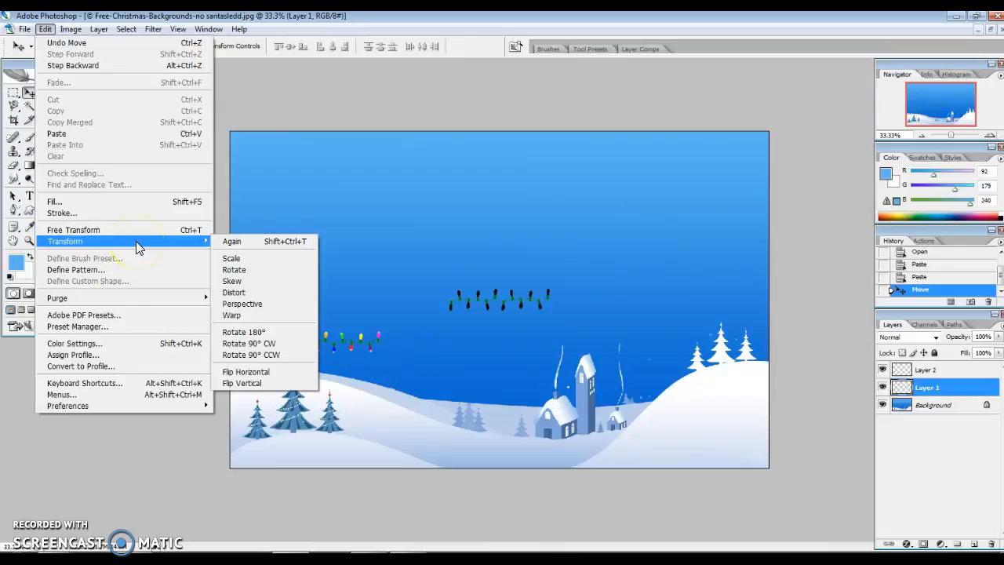
left_click(270, 355)
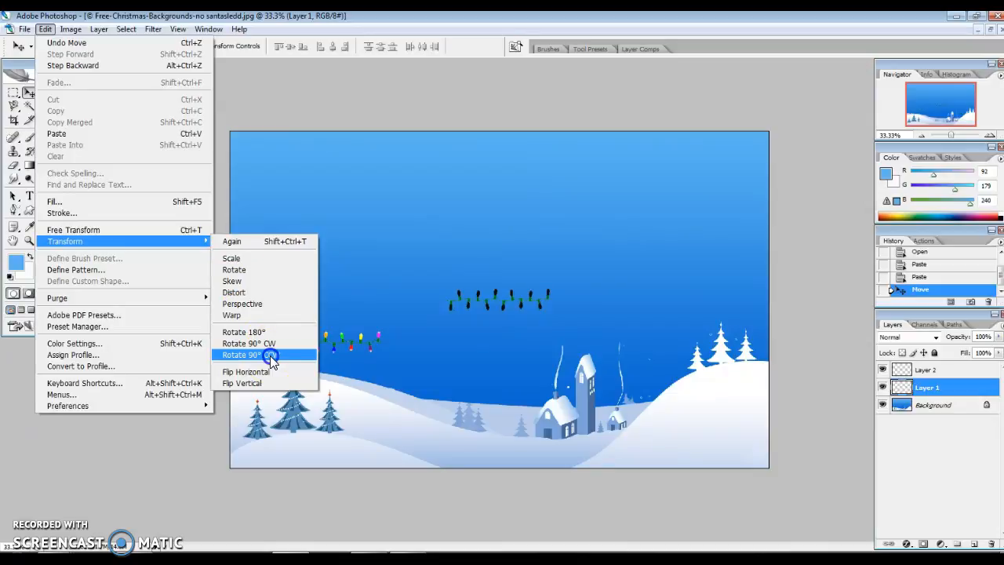
left_click_drag(333, 352, 244, 422)
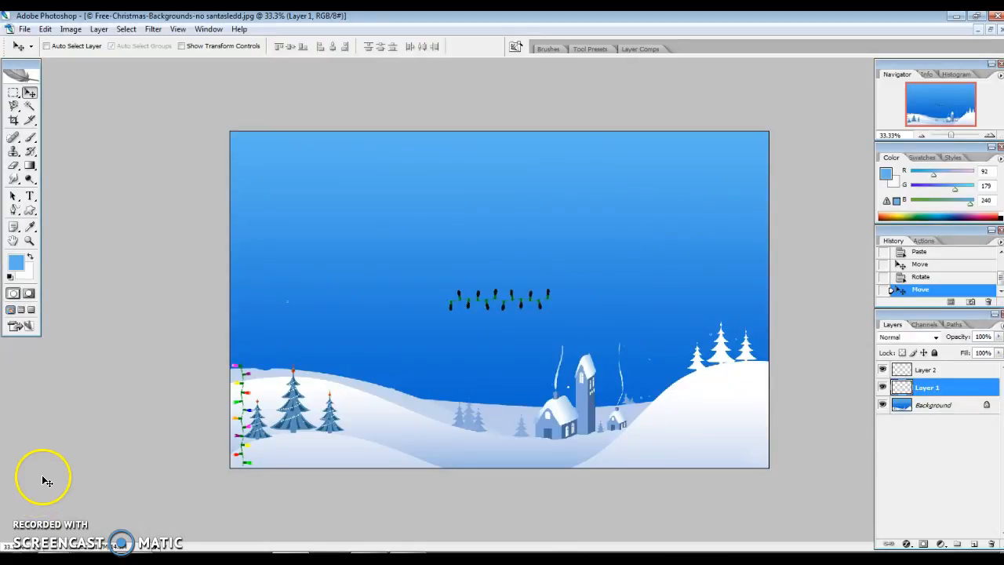
left_click(46, 30)
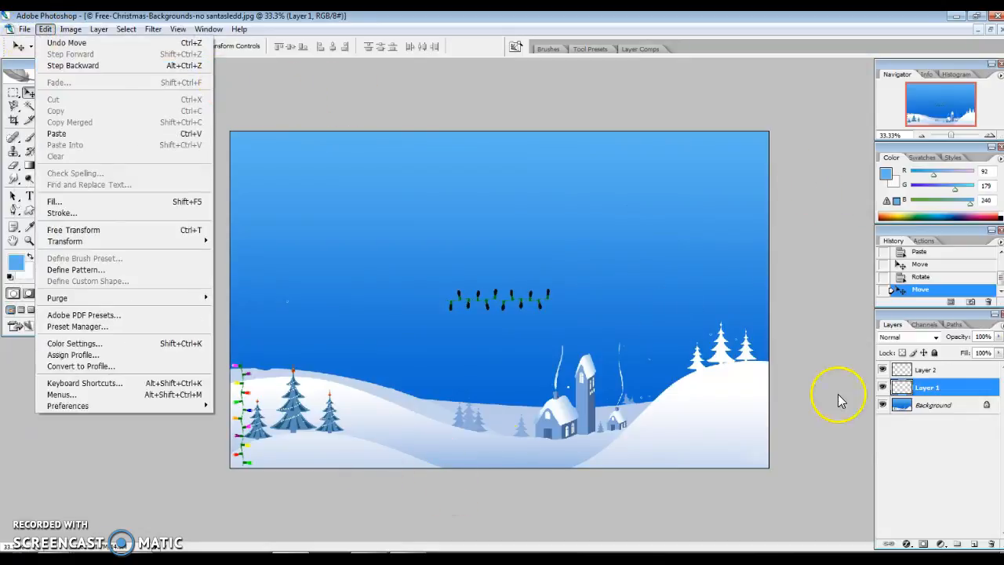
left_click(325, 118)
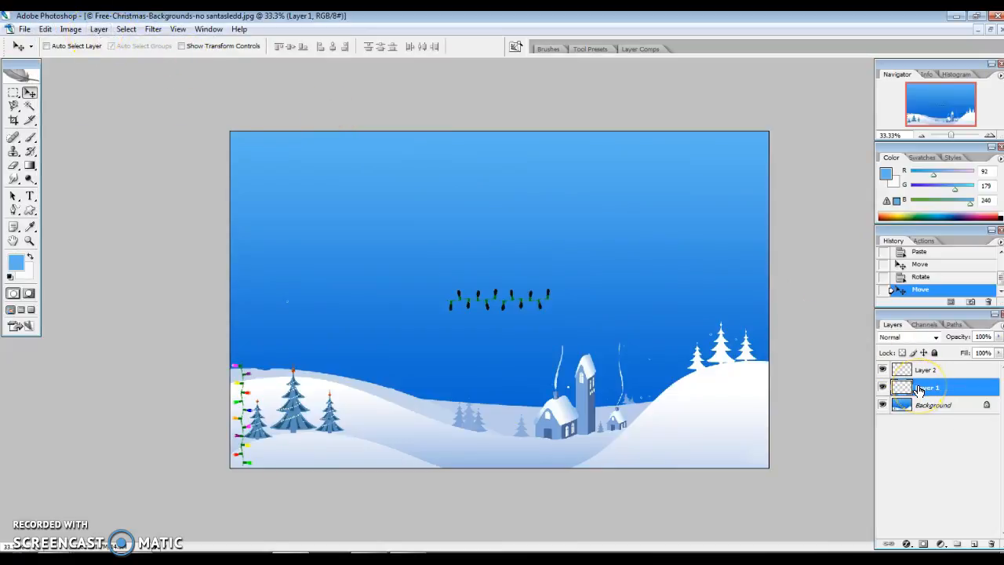
Duplicate Layer 1 and place the copied lights directly above the original string along the left edge of the image.
left_click(104, 30)
left_click(121, 56)
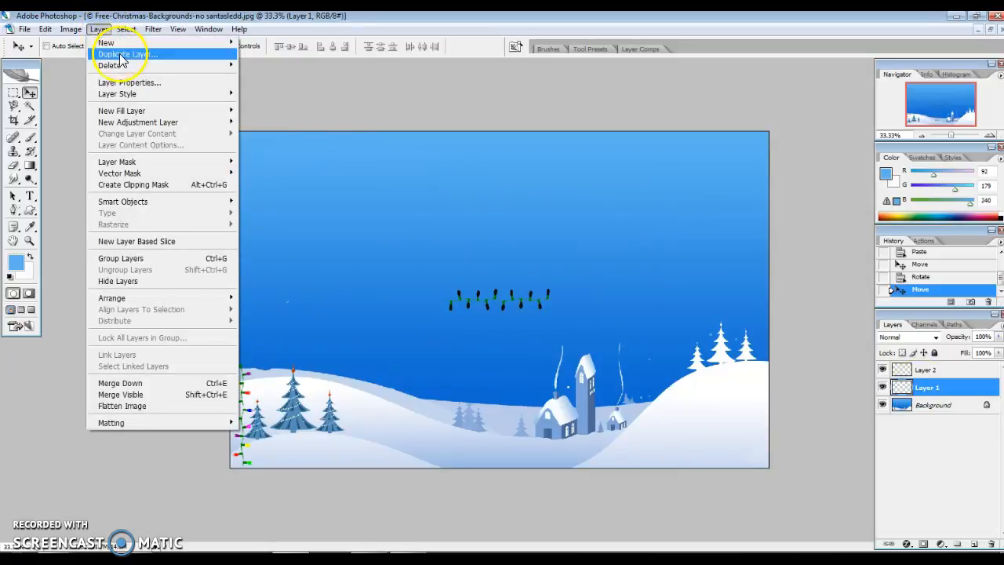
left_click(611, 173)
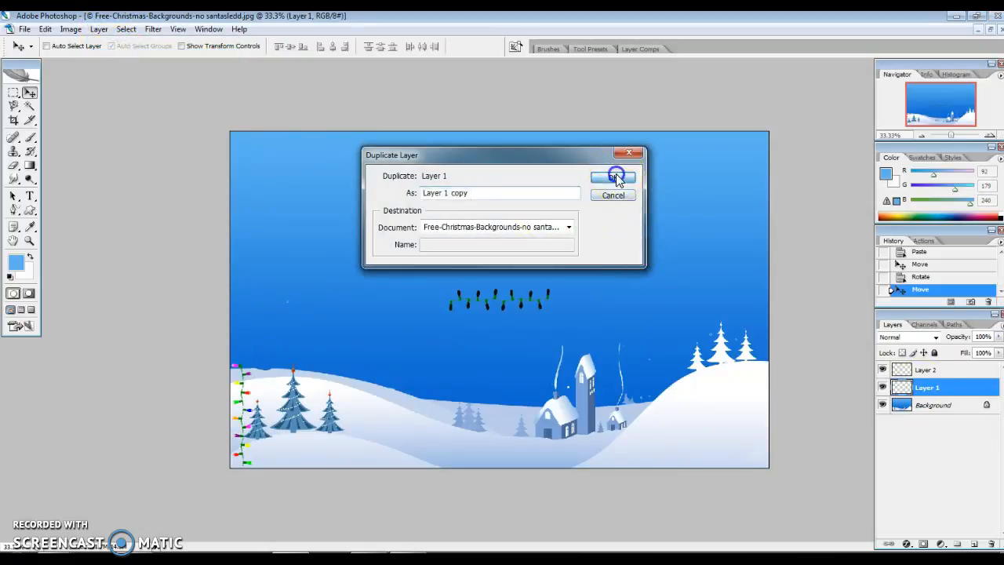
left_click_drag(309, 430, 240, 313)
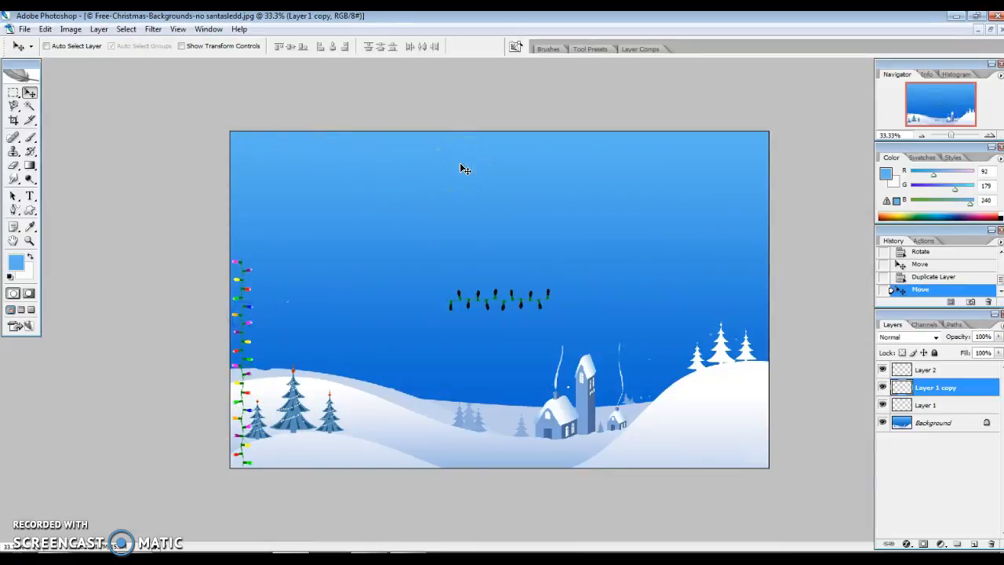
Duplicate Layer 1 copy and place the new string above the other two to extend the left edge's lights upward.
right_click(949, 390)
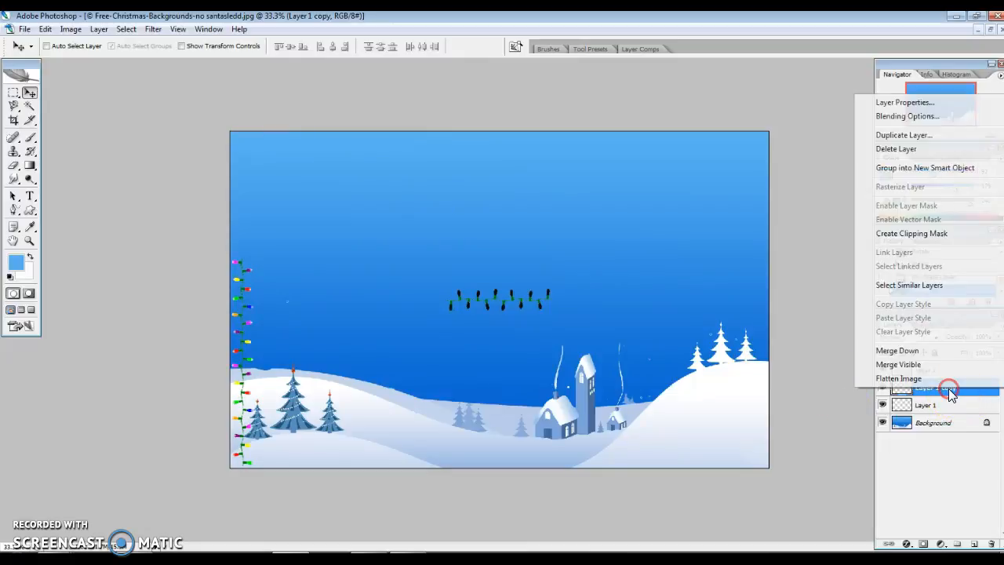
left_click(895, 136)
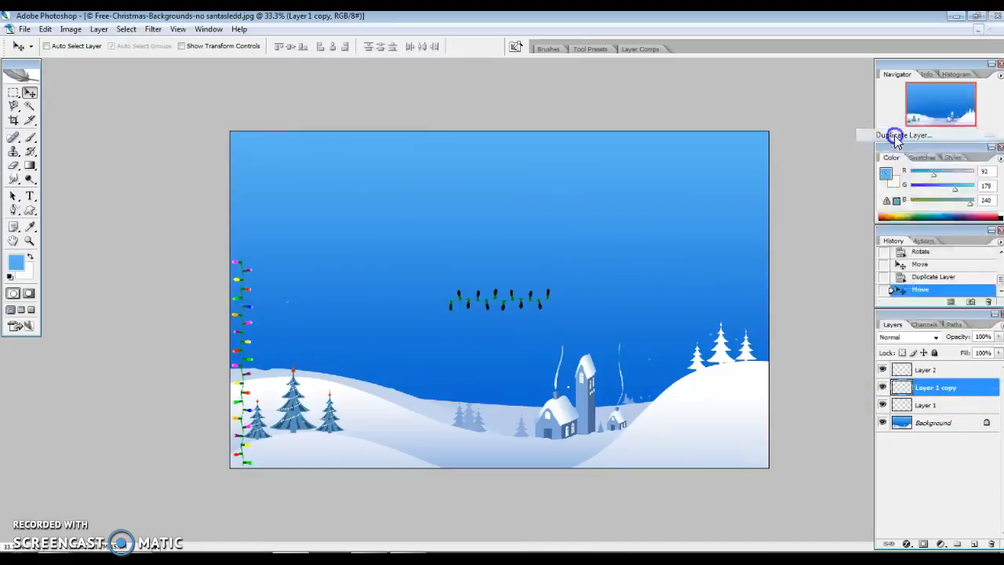
left_click(612, 176)
left_click_drag(217, 340, 242, 228)
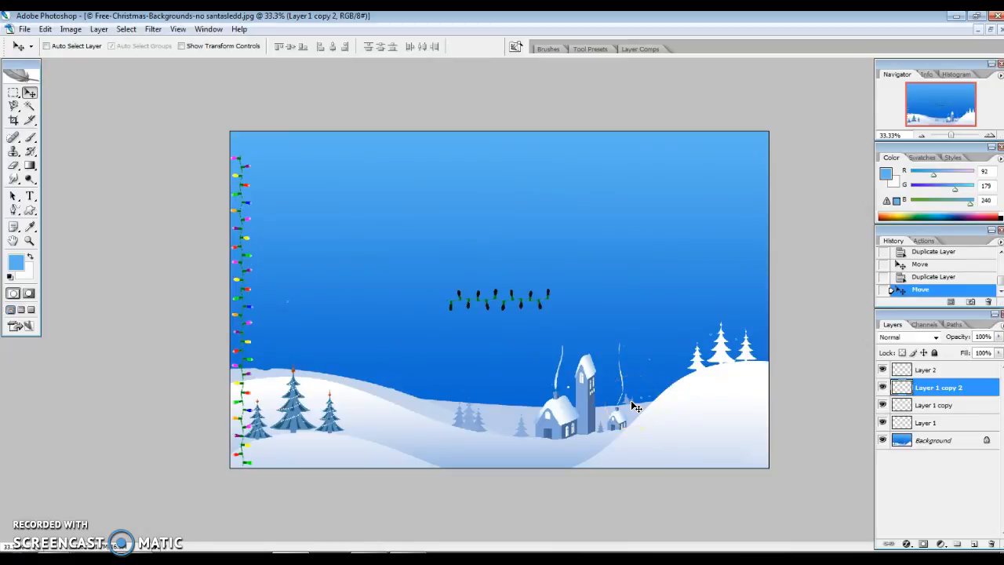
Duplicate the three left-edge light layers together and move the copies against the right edge of the image.
left_click(976, 424, "shift")
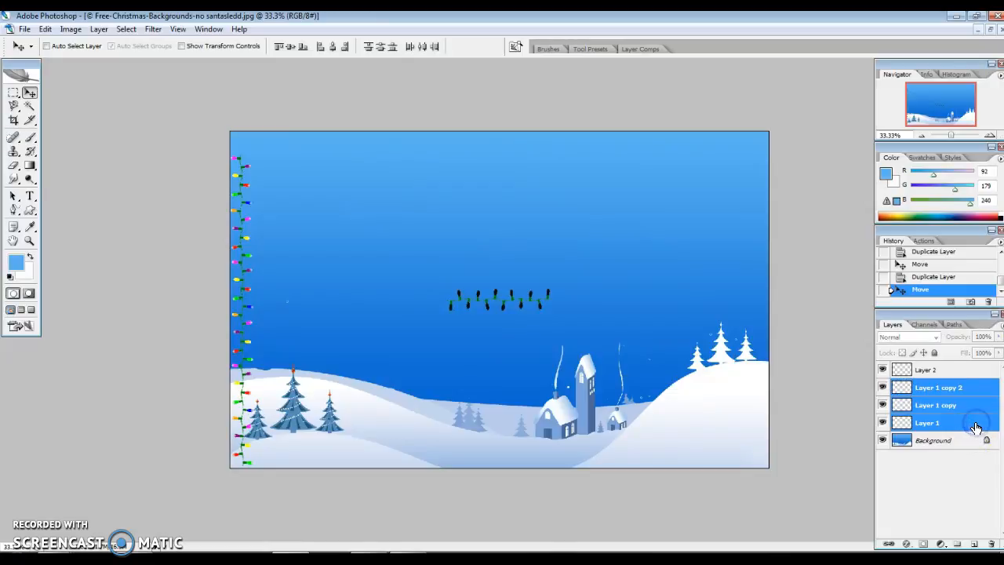
right_click(973, 428)
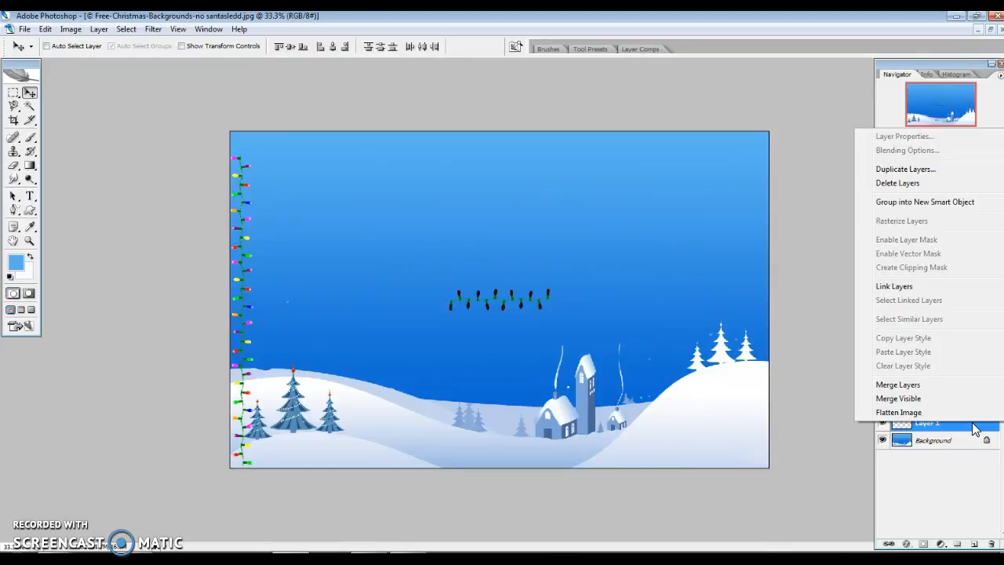
left_click(912, 172)
left_click(620, 177)
left_click_drag(242, 293, 752, 304)
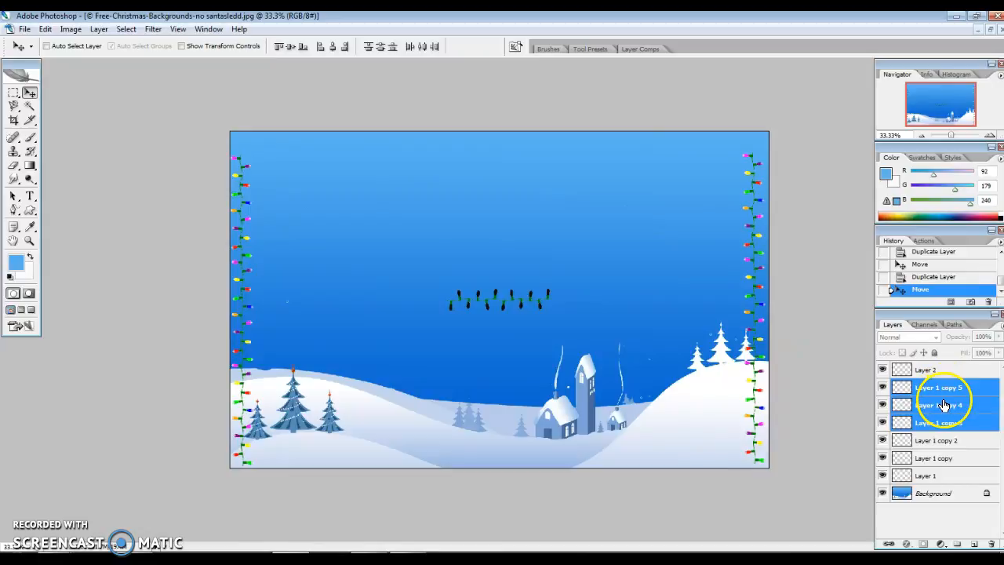
Duplicate the three right-edge light layers and move the copies inward over the church tower.
left_click(95, 34)
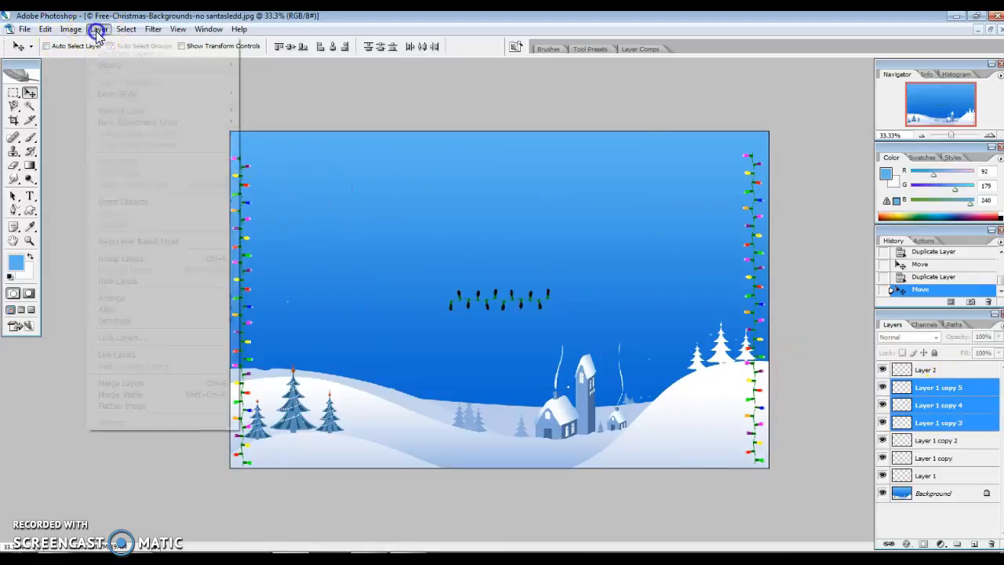
left_click(130, 55)
left_click(602, 175)
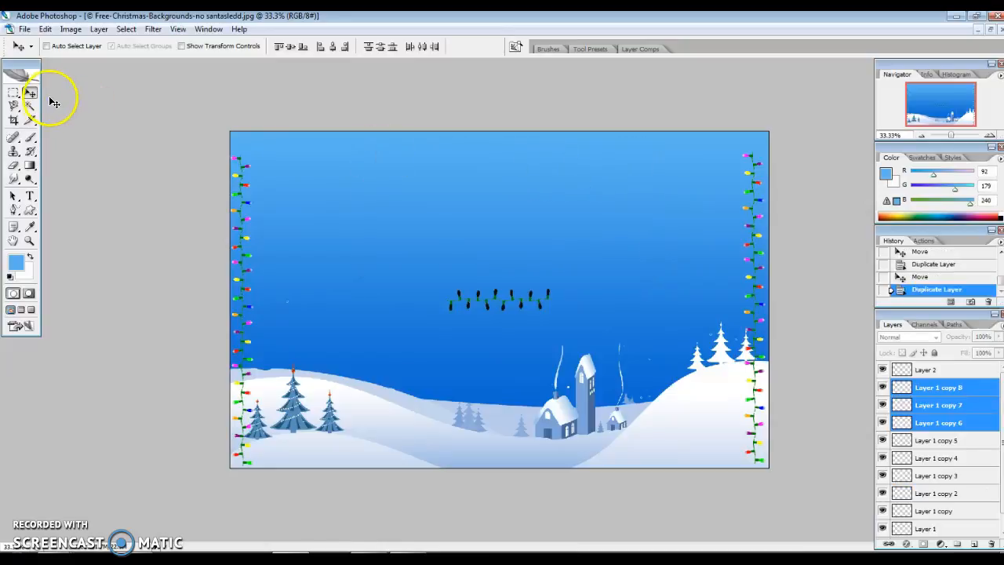
left_click_drag(753, 268, 594, 261)
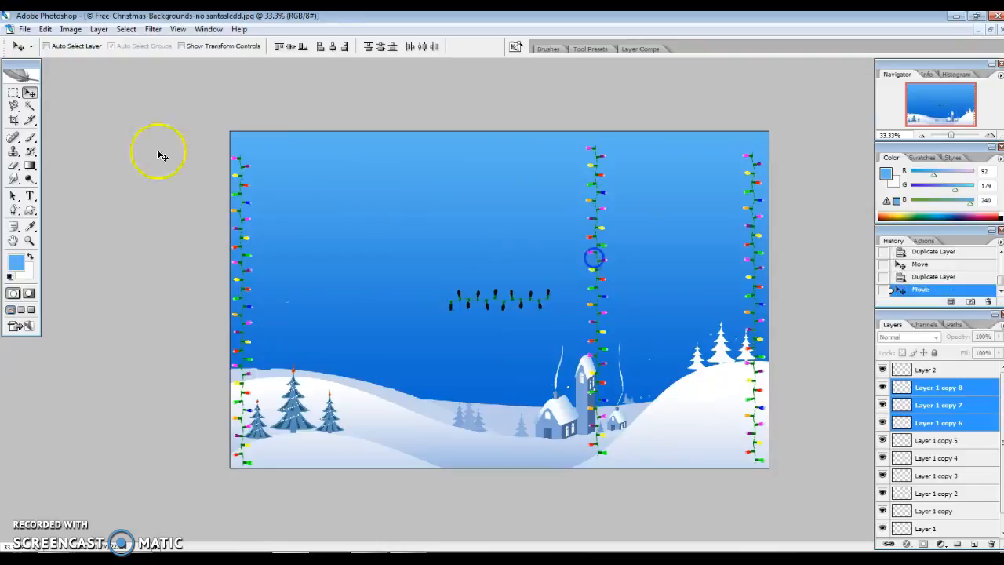
Rotate the copied lights to -89.9°, place them along the image's top edge starting near the left corner, and apply the transformation.
left_click(46, 29)
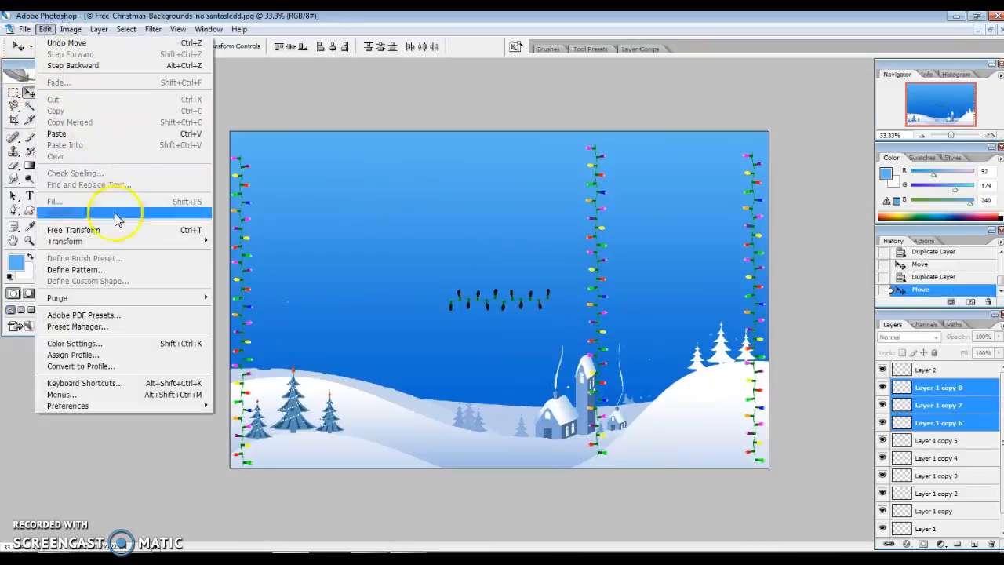
mouse_move(128, 241)
left_click(248, 272)
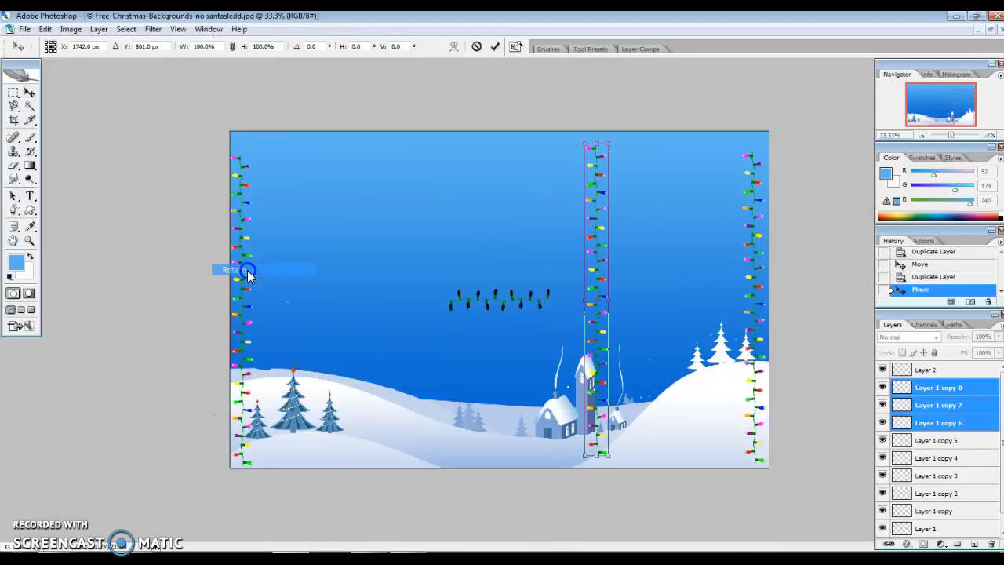
left_click_drag(588, 145, 288, 262)
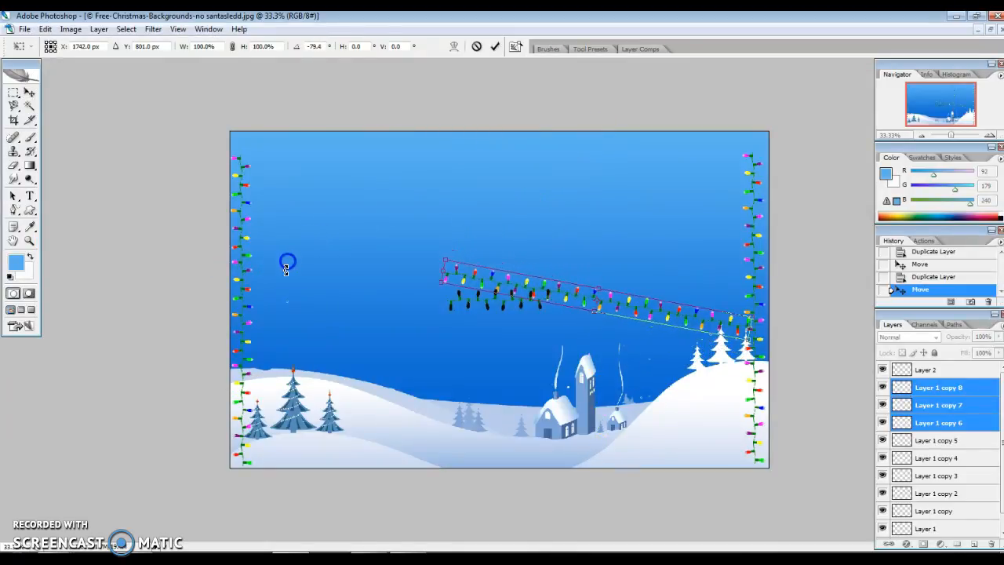
left_click_drag(598, 298, 442, 200)
left_click_drag(473, 271, 275, 162)
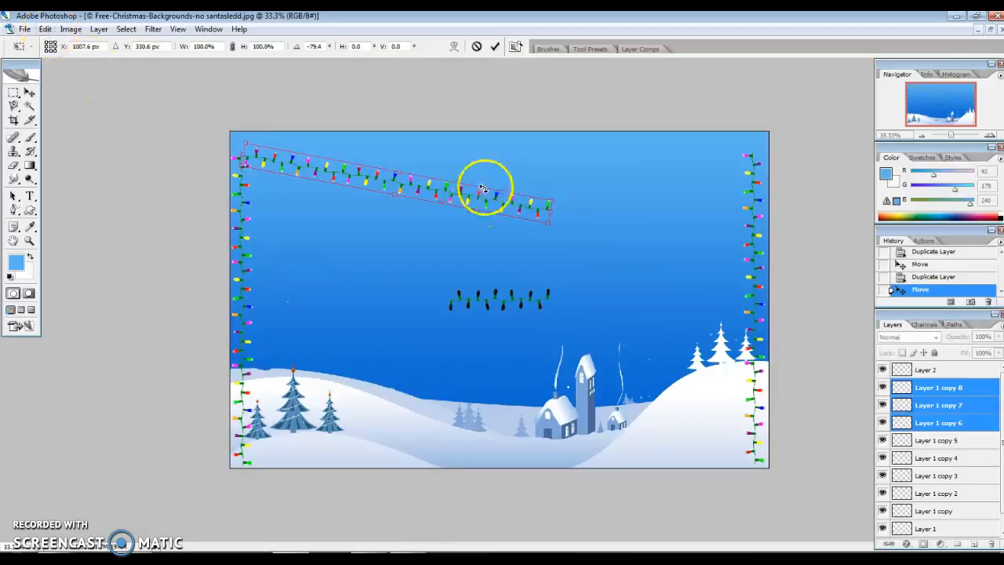
left_click_drag(551, 196, 565, 175)
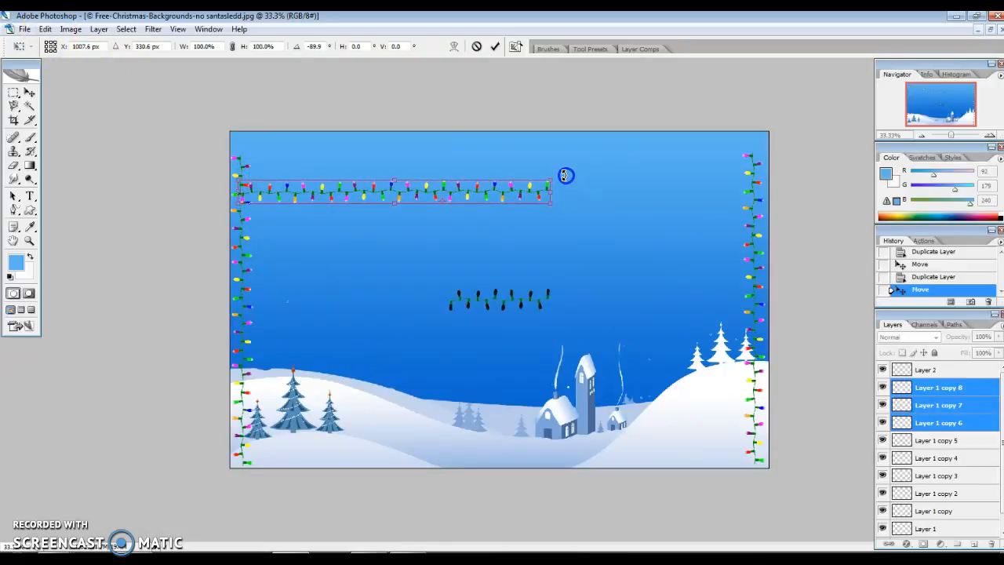
left_click_drag(387, 196, 392, 146)
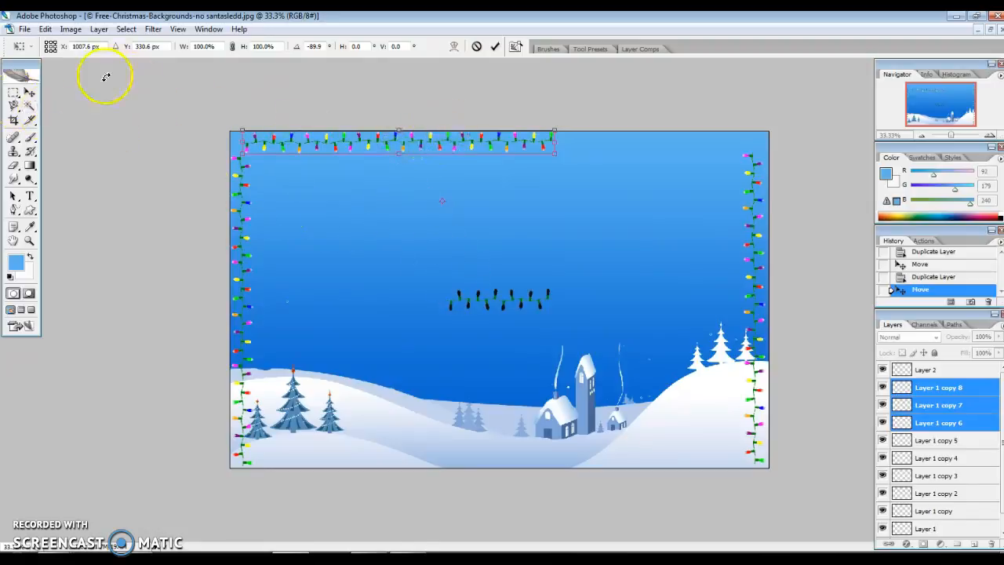
left_click(30, 94)
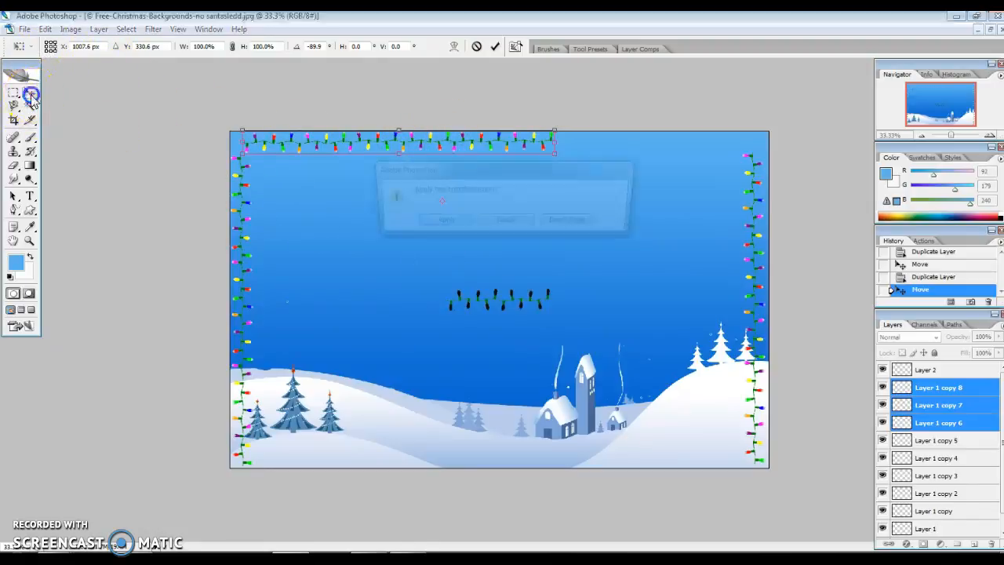
left_click(439, 222)
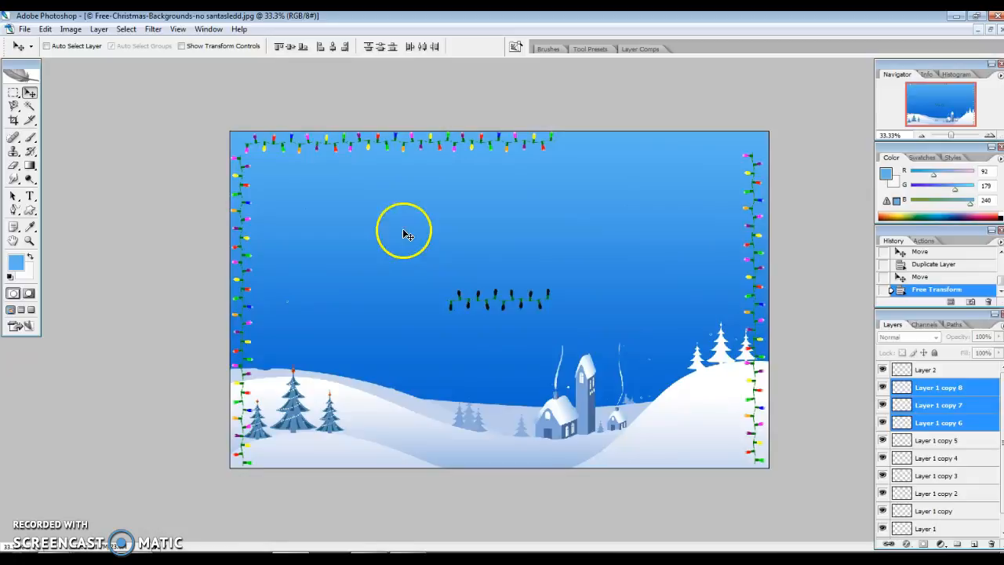
Duplicate the three top-edge light layers and move the copies sideways so the lights reach the image's upper right corner.
left_click(97, 30)
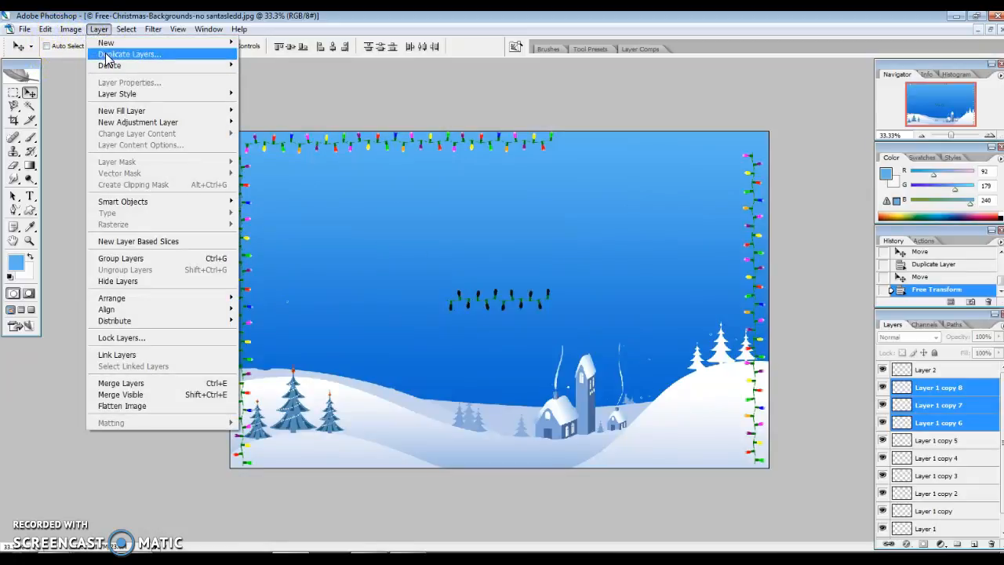
left_click(108, 57)
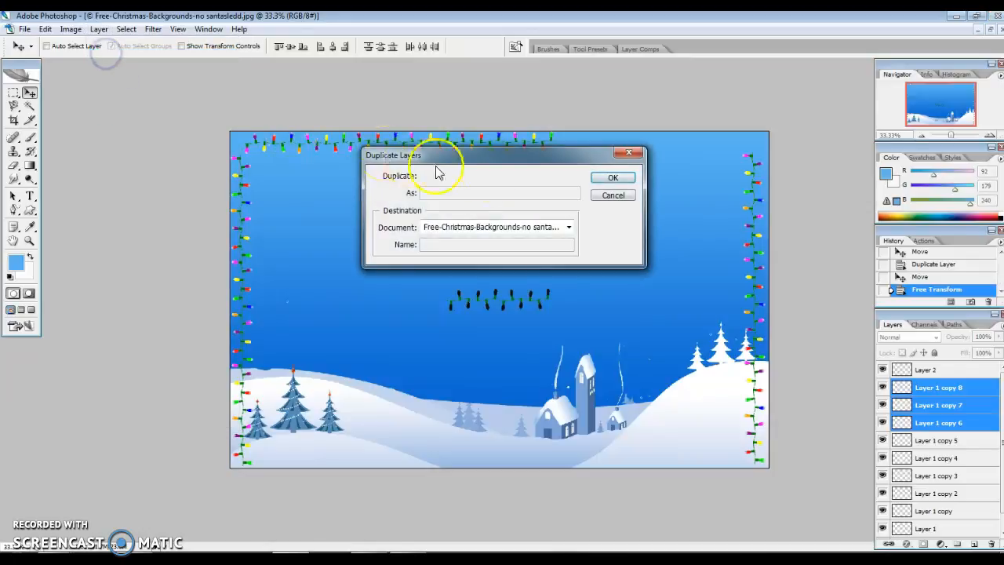
left_click(603, 180)
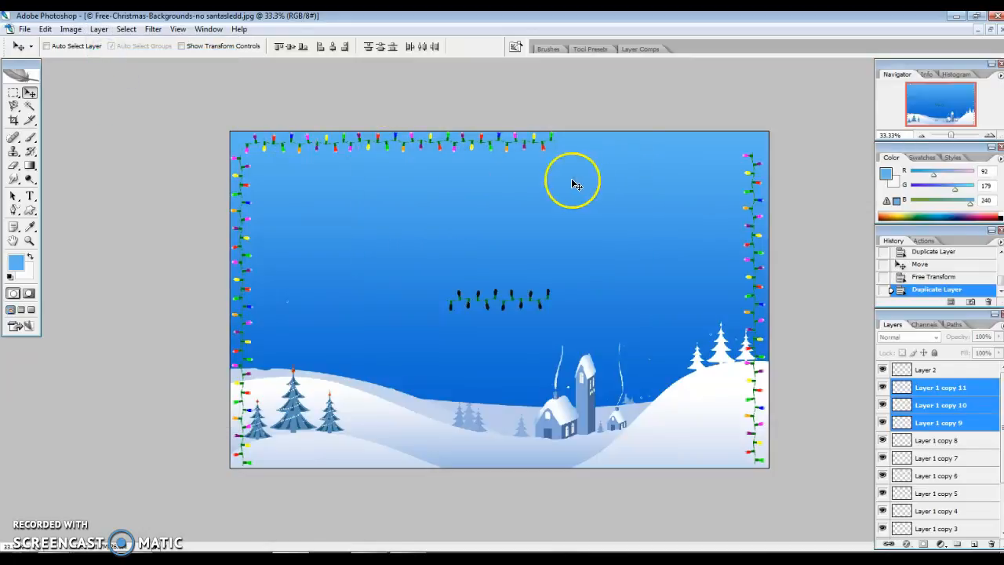
left_click_drag(426, 141, 634, 138)
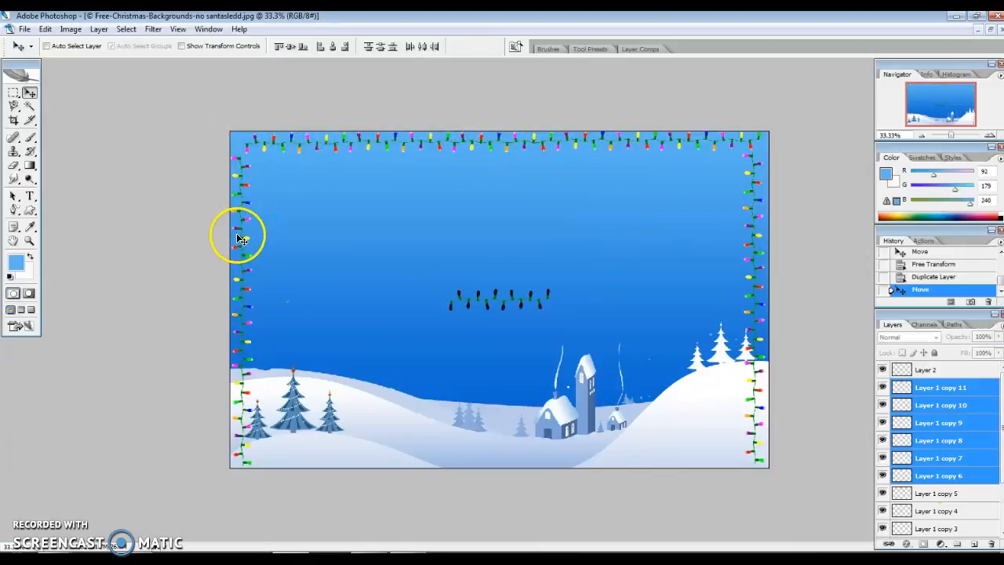
Duplicate all six top-edge light layers and move the copies straight down to the bottom edge of the image.
left_click(99, 29)
left_click(110, 56)
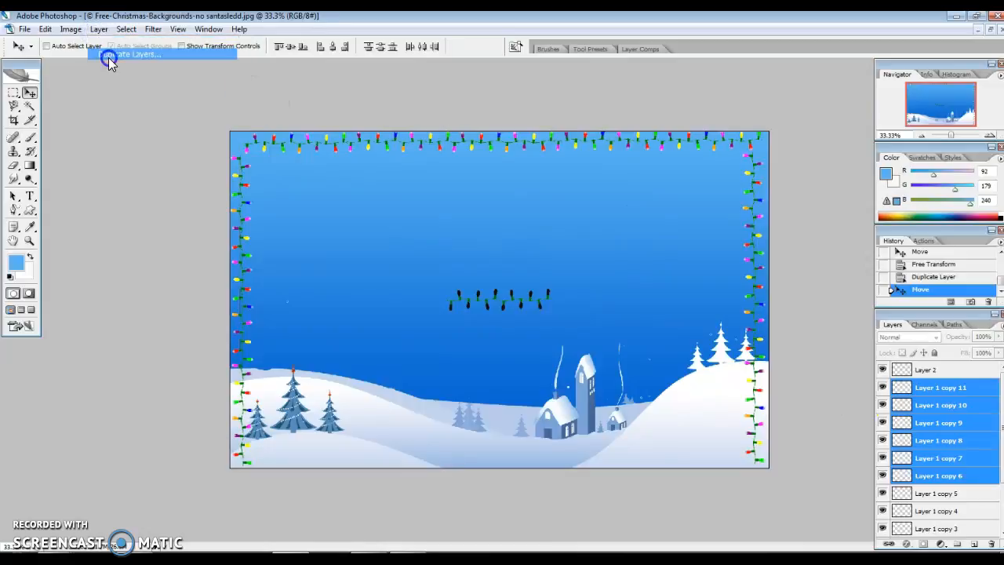
left_click(610, 179)
left_click_drag(508, 139, 505, 458)
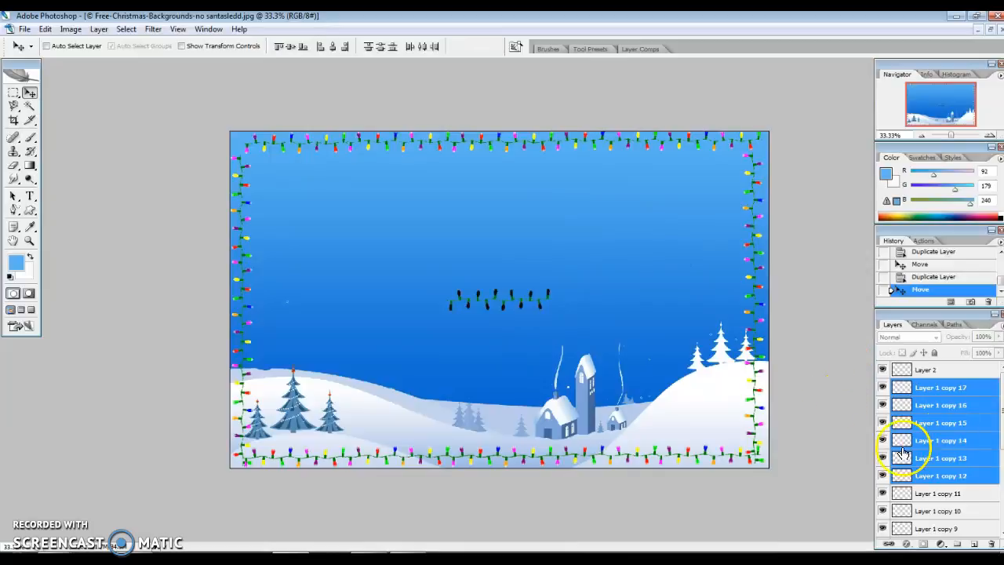
Select every coloured light layer from Layer 1 copy 17 down to Layer 1 and merge them into one layer.
left_click(938, 389)
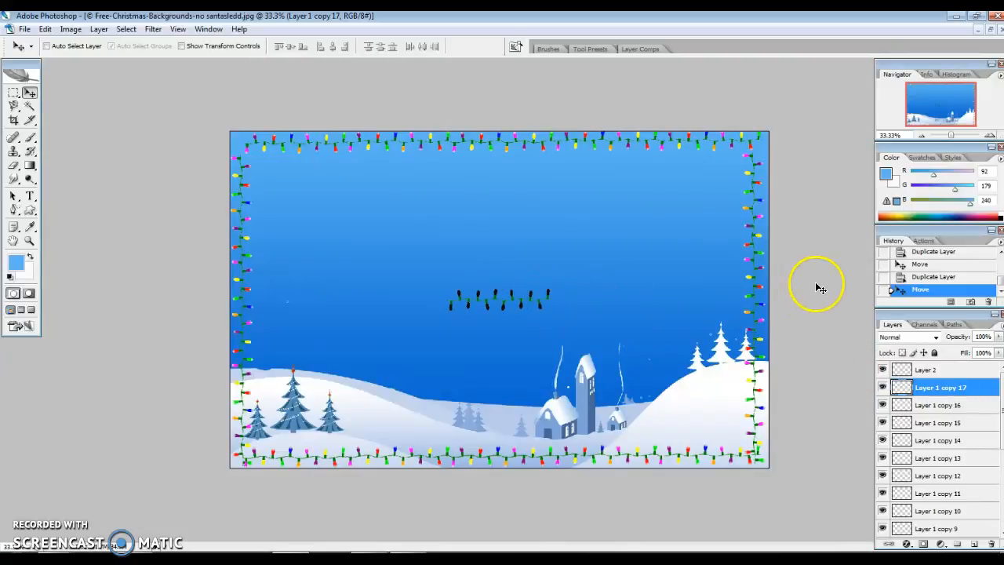
left_click(928, 371)
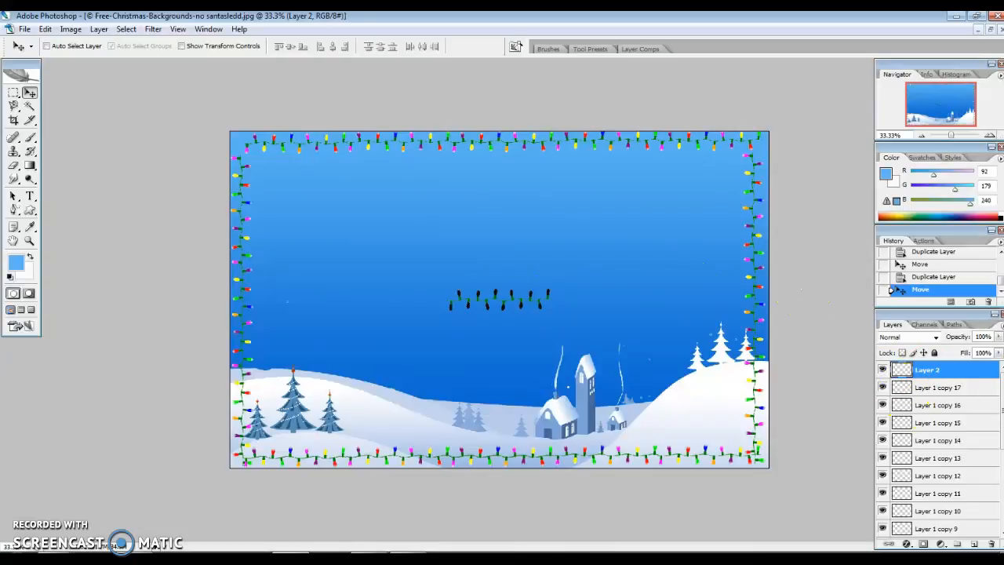
left_click(935, 388)
scroll(935, 392, "down", 1)
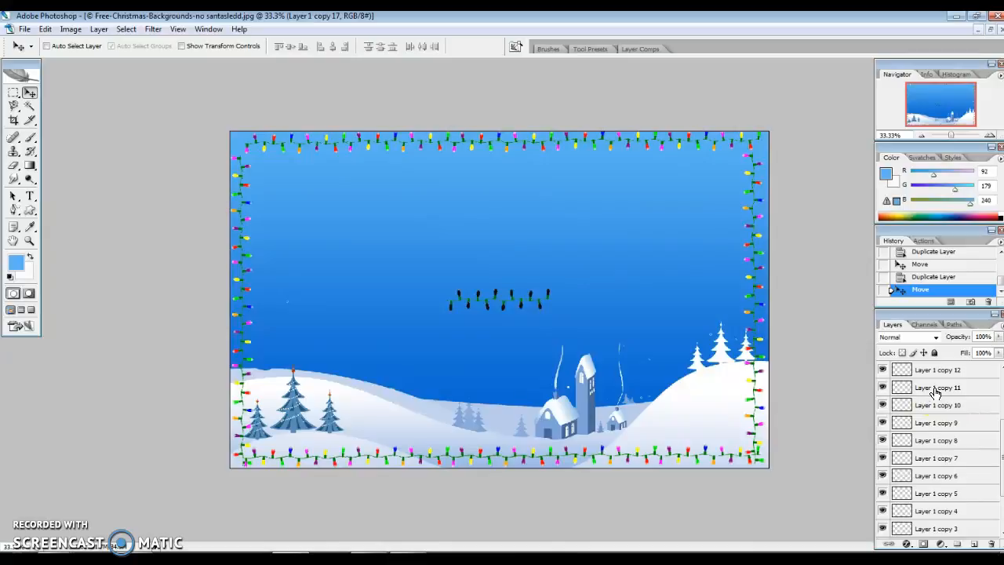
scroll(935, 392, "down", 2)
left_click(940, 514)
scroll(941, 519, "up", 2)
scroll(941, 517, "up", 1)
left_click(939, 392)
left_click(940, 392, "shift")
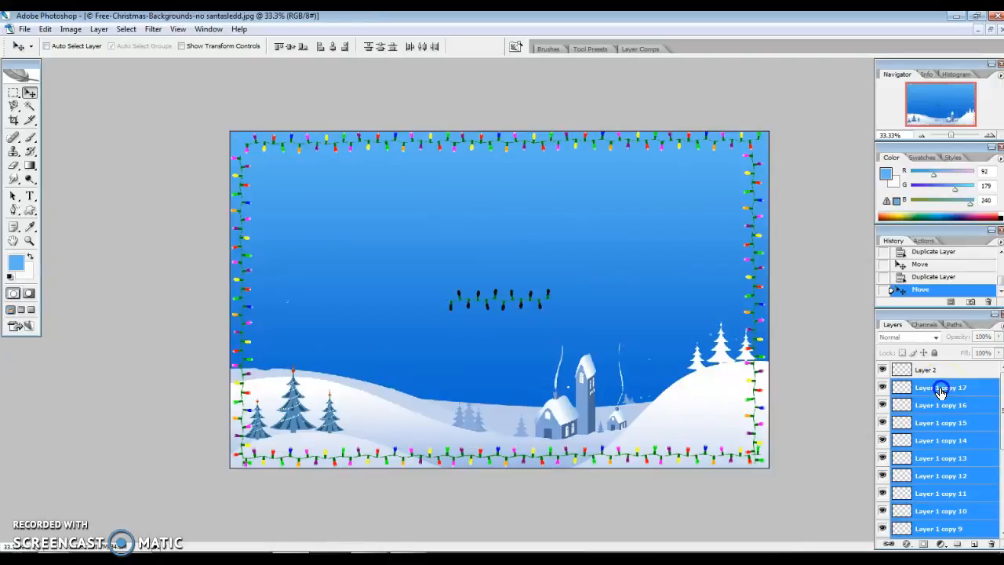
right_click(941, 413)
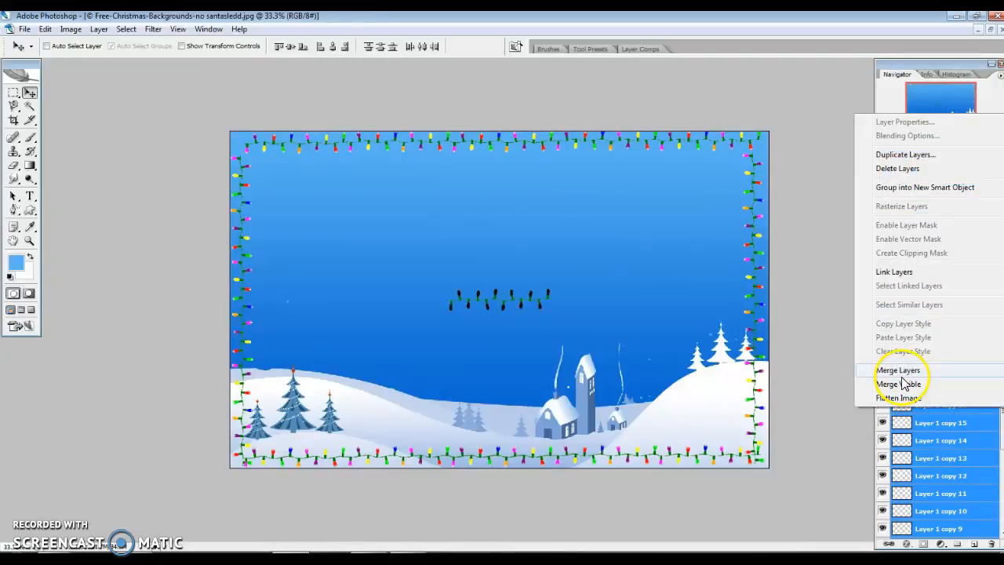
left_click(905, 372)
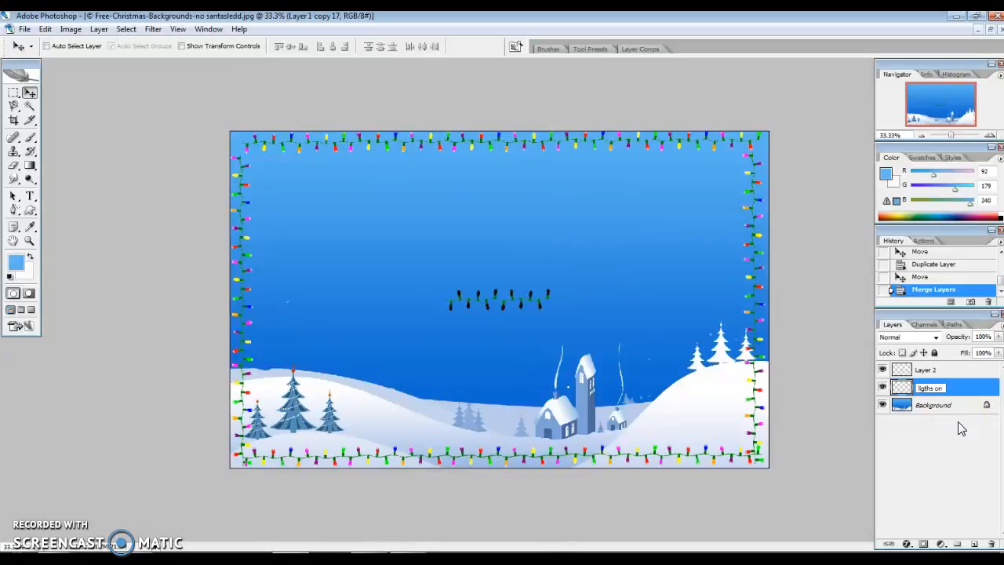
Name the merged lights layer "ligths on" and hide the Background and Layer 2.
left_click(882, 527)
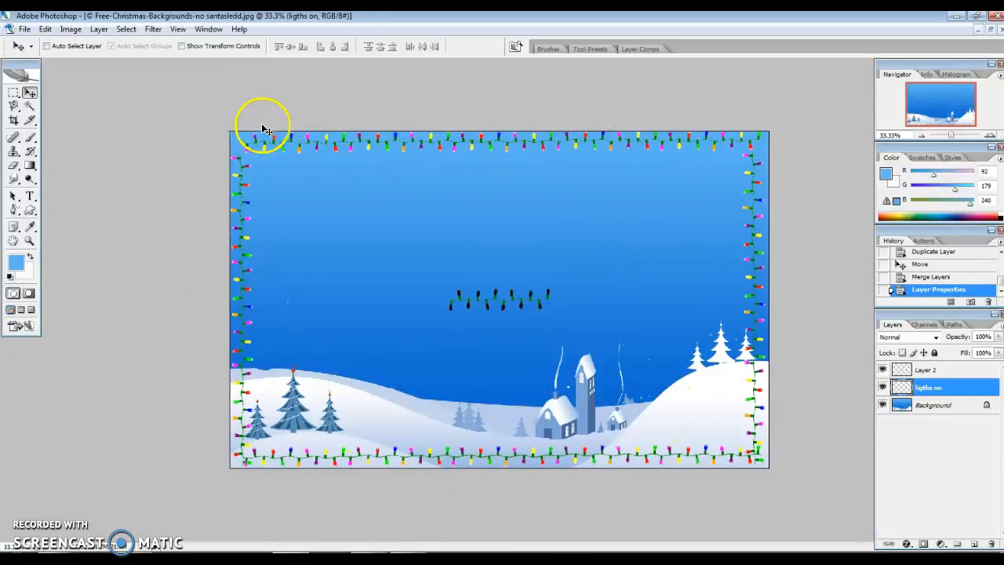
left_click(882, 405)
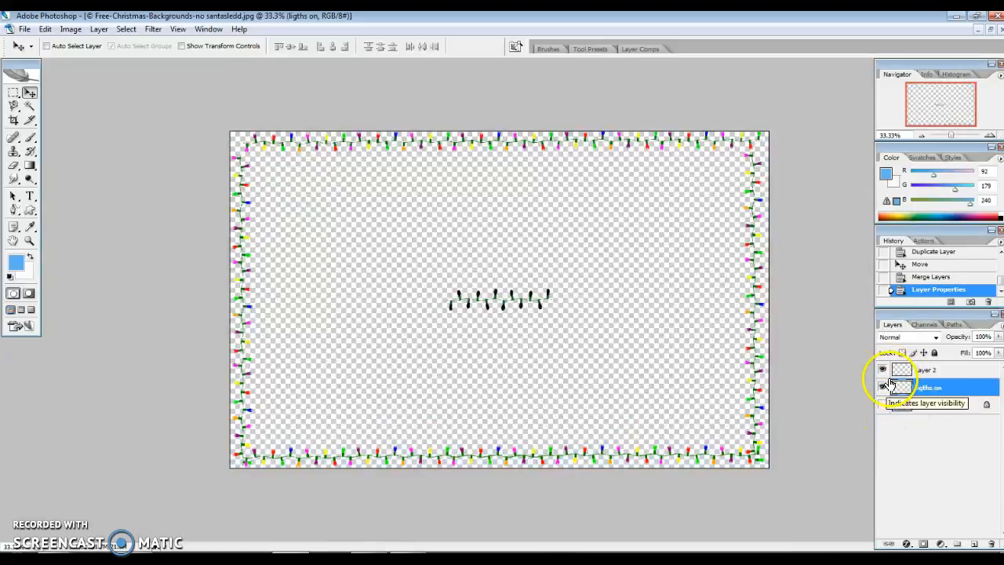
left_click(883, 370)
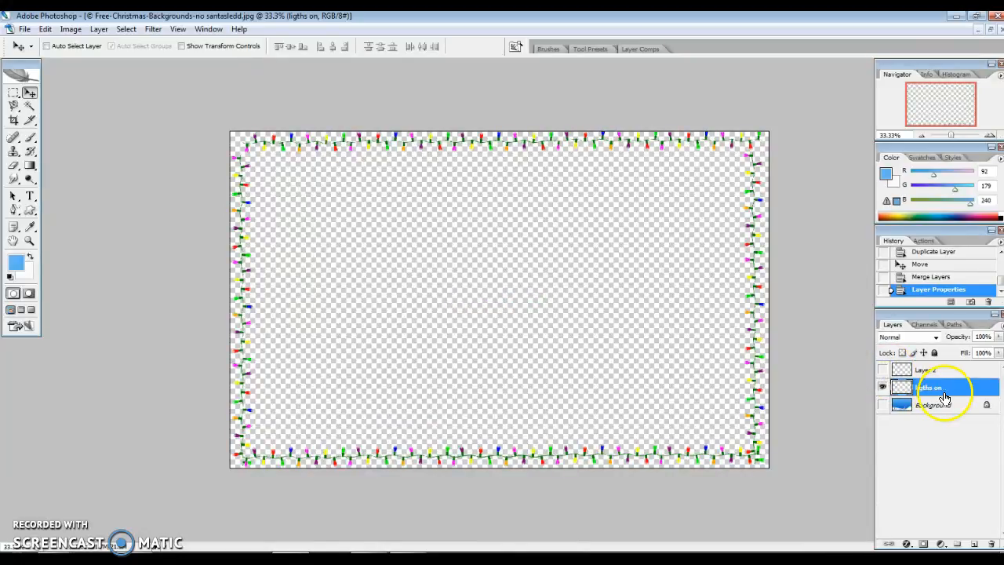
Show the Background and Layer 2, duplicate Layer 2 and attach the copy to the right end of the unlit light string.
left_click(883, 408)
left_click(883, 370)
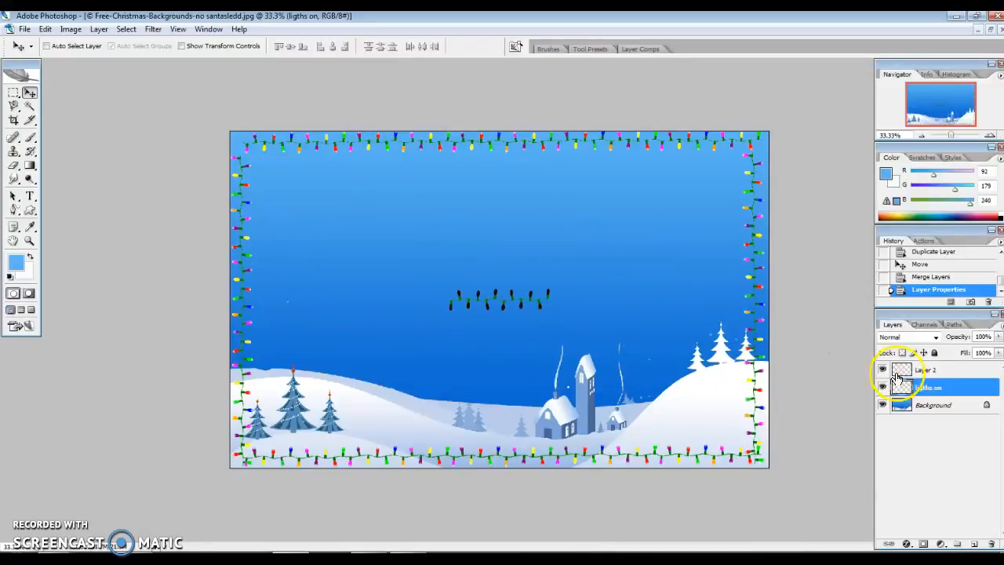
left_click(925, 372)
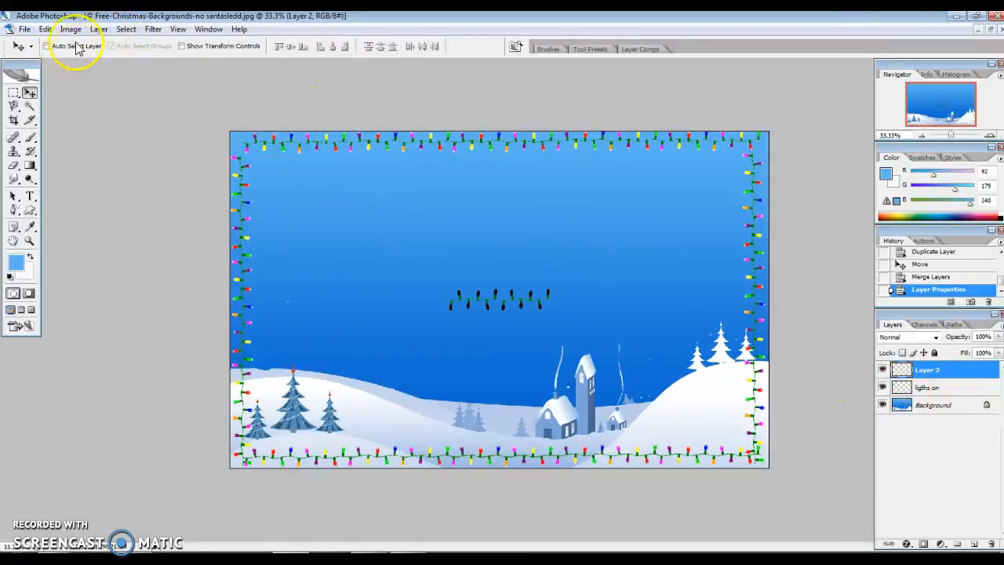
left_click(99, 29)
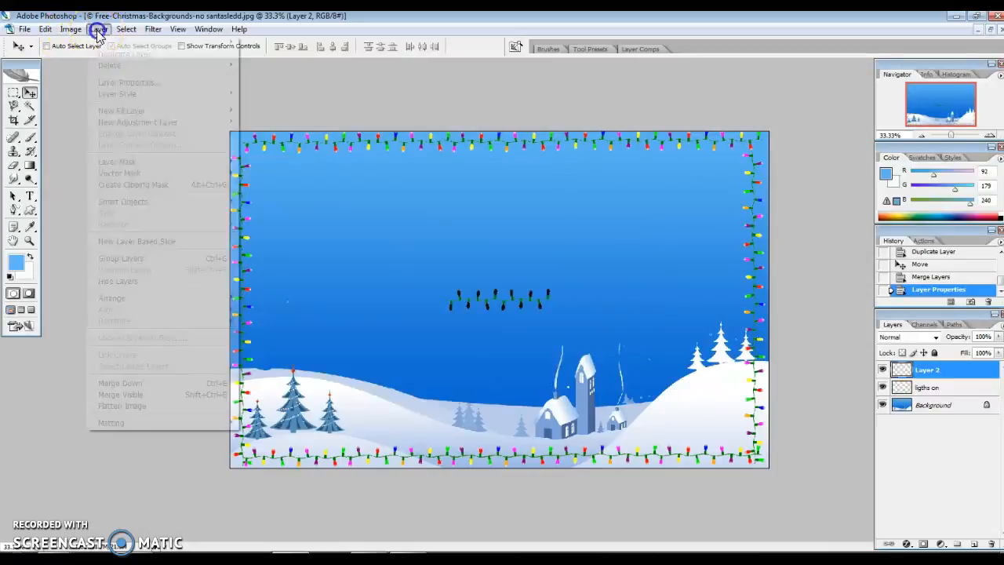
left_click(114, 55)
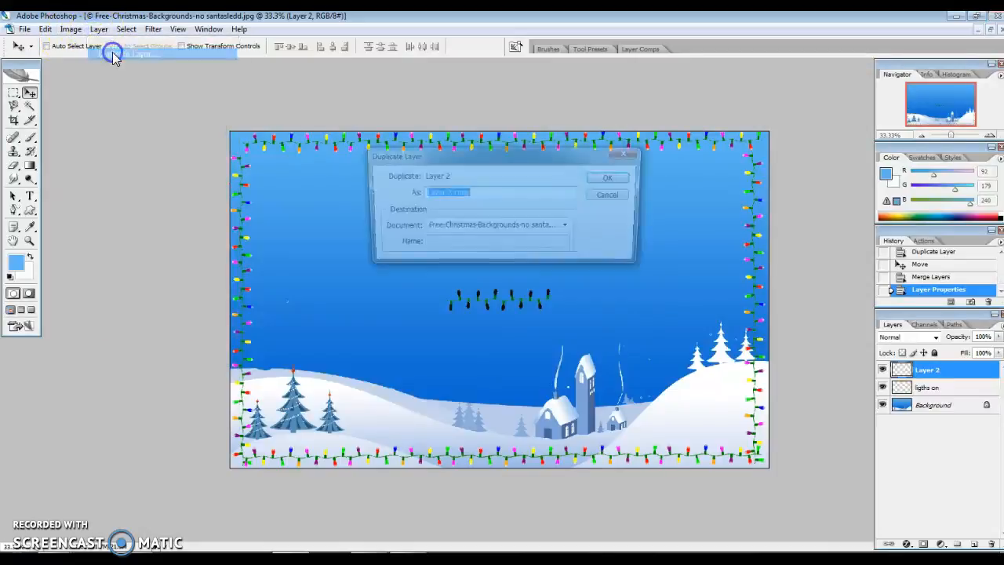
left_click(612, 179)
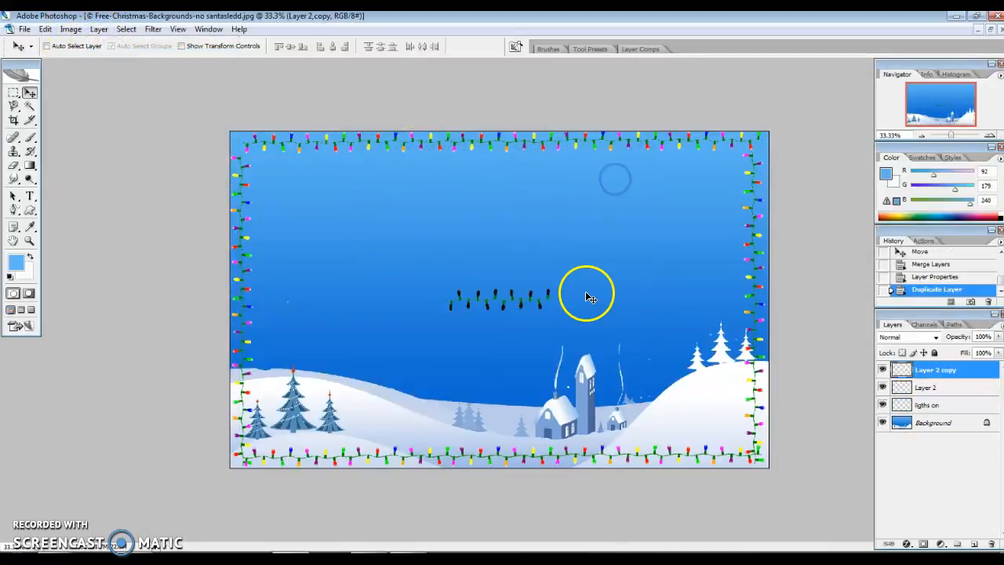
left_click_drag(497, 305, 605, 312)
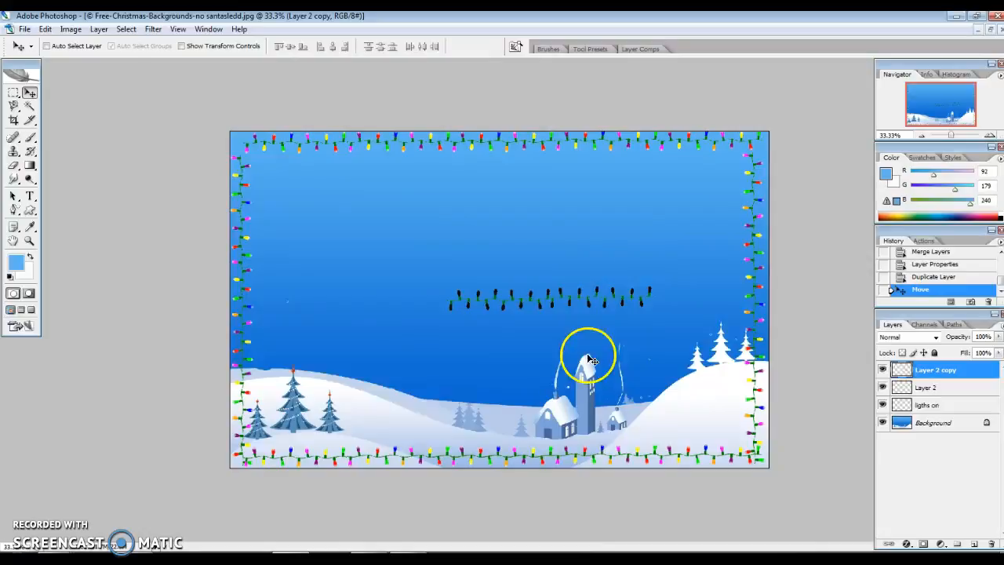
Duplicate Layer 2 copy and move the new copy to the left end of the unlit string.
left_click(102, 31)
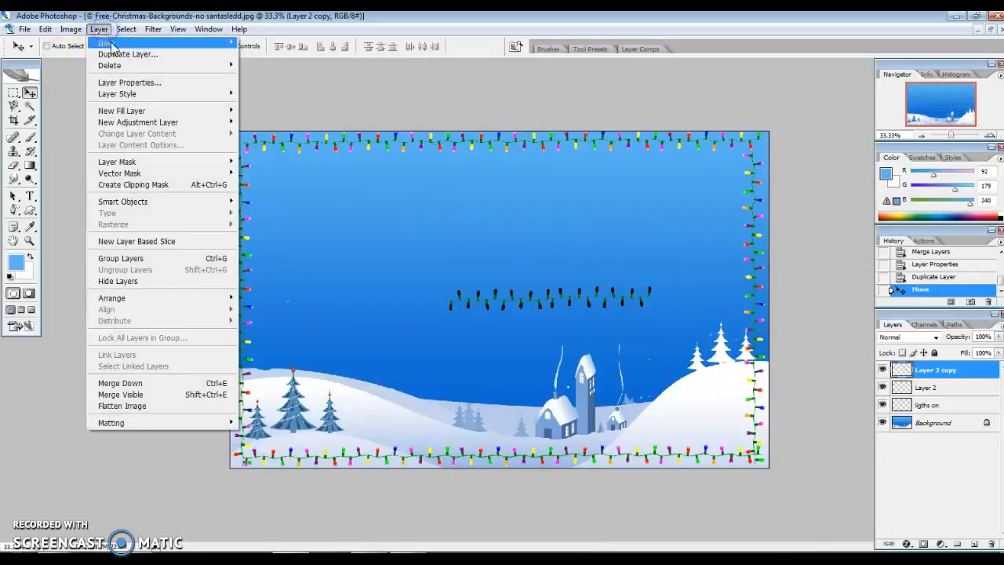
left_click(122, 54)
left_click(612, 177)
left_click_drag(598, 287, 392, 298)
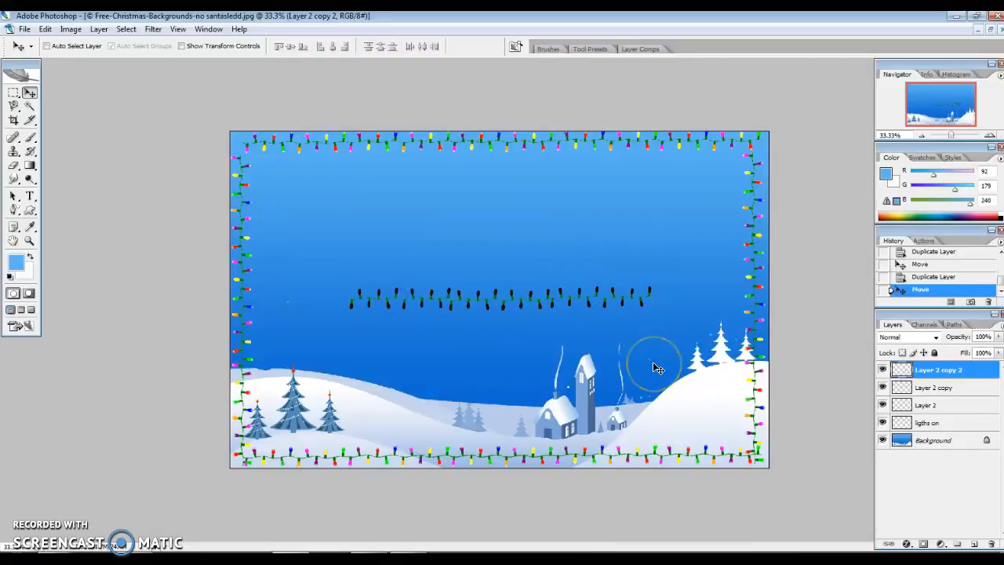
Select the three unlit light layers, from Layer 2 copy 2 down to Layer 2, and rotate them 90° CCW.
left_click(942, 408)
left_click(939, 369)
left_click_drag(939, 371, 941, 414)
left_click(941, 408, "shift")
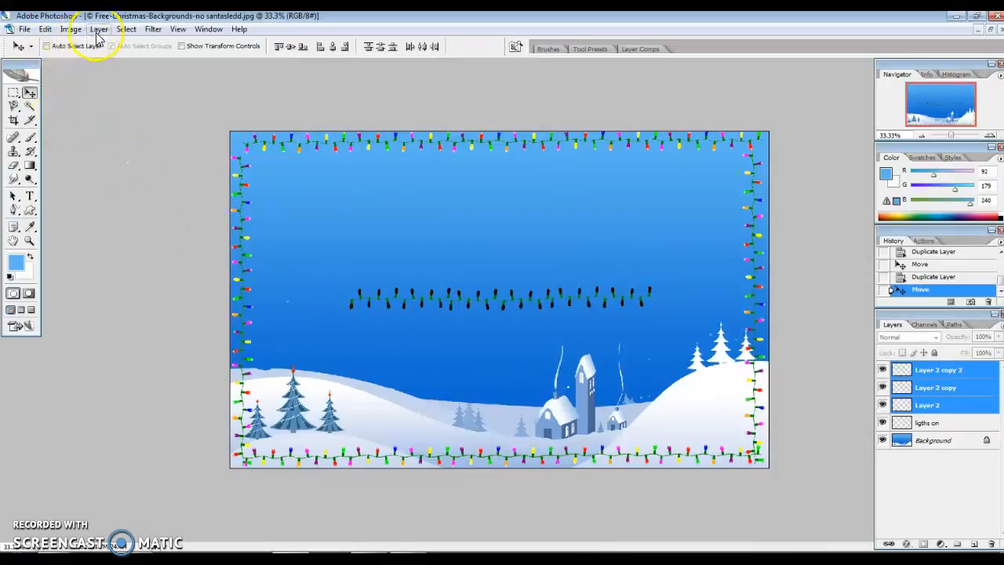
left_click(44, 29)
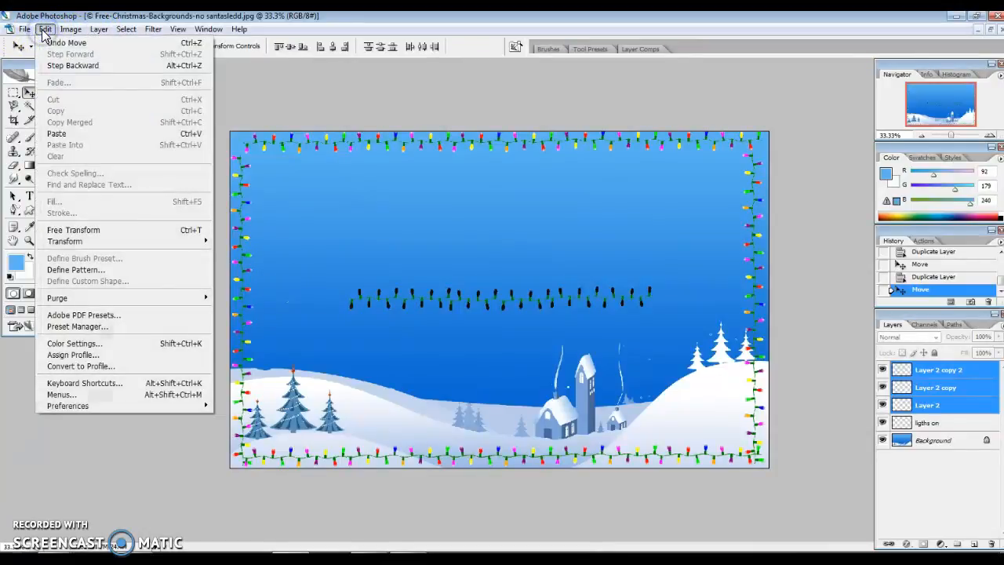
mouse_move(98, 243)
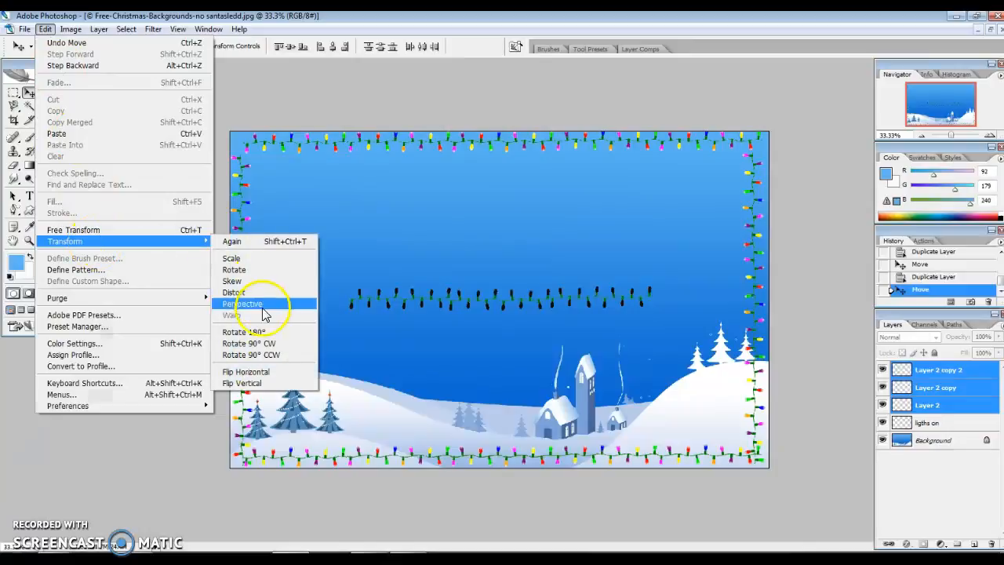
left_click(280, 356)
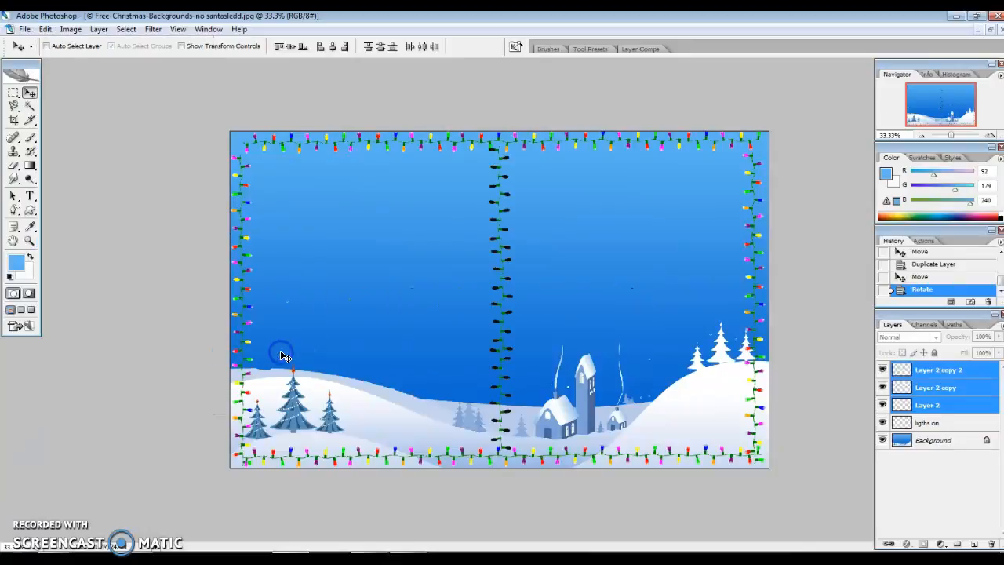
Move Layer 2 copy 2 over the lowest coloured lights on the image's left edge and Layer 2 copy directly above it.
left_click_drag(496, 321, 243, 333)
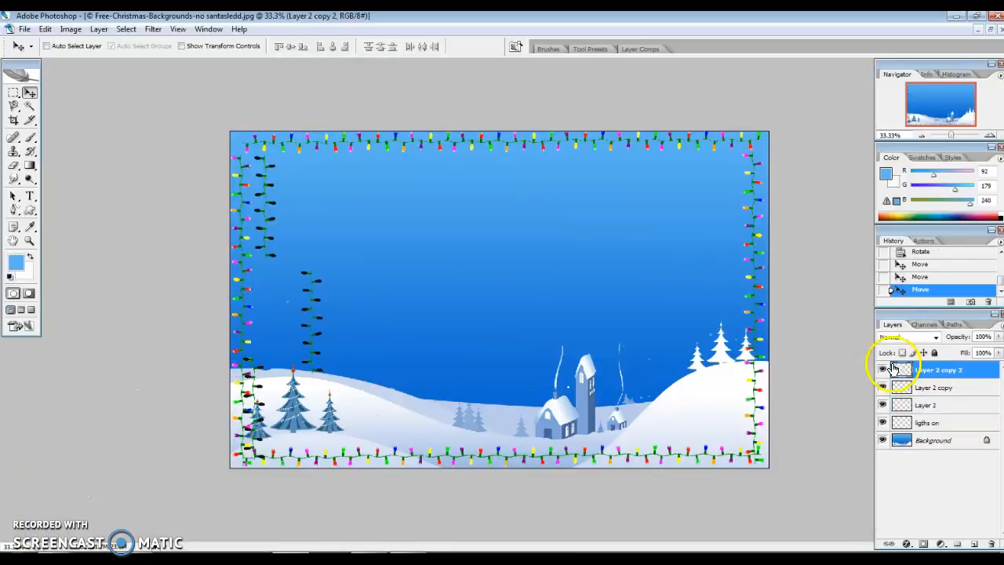
left_click_drag(257, 418, 246, 427)
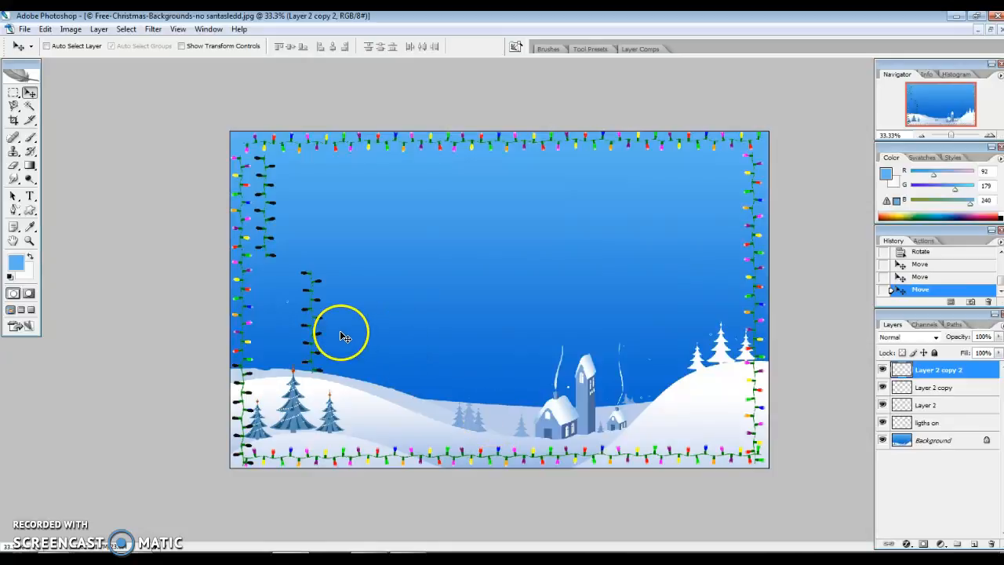
left_click(941, 387)
left_click_drag(311, 348, 288, 451)
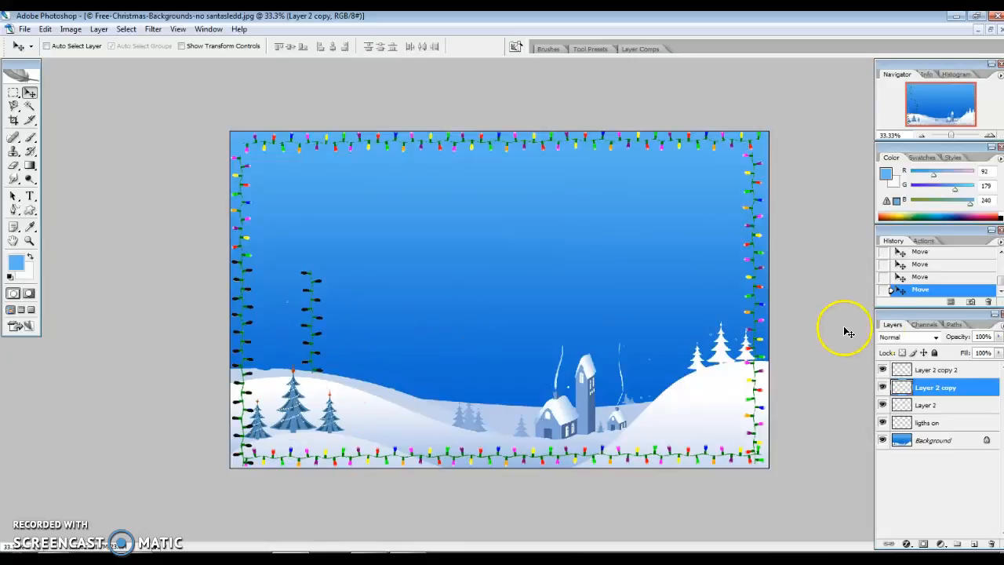
left_click(916, 371)
left_click_drag(313, 326, 252, 210)
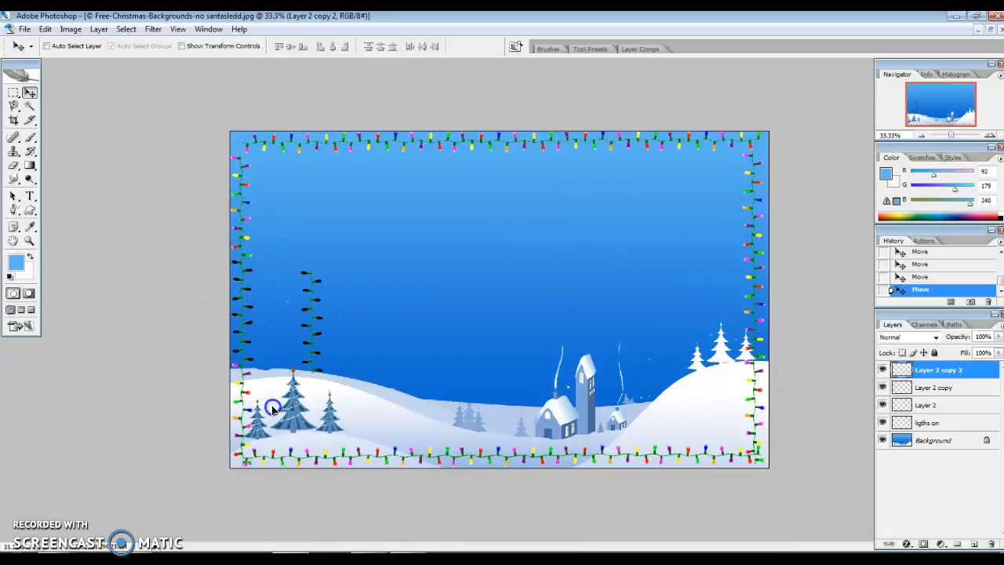
left_click(45, 29)
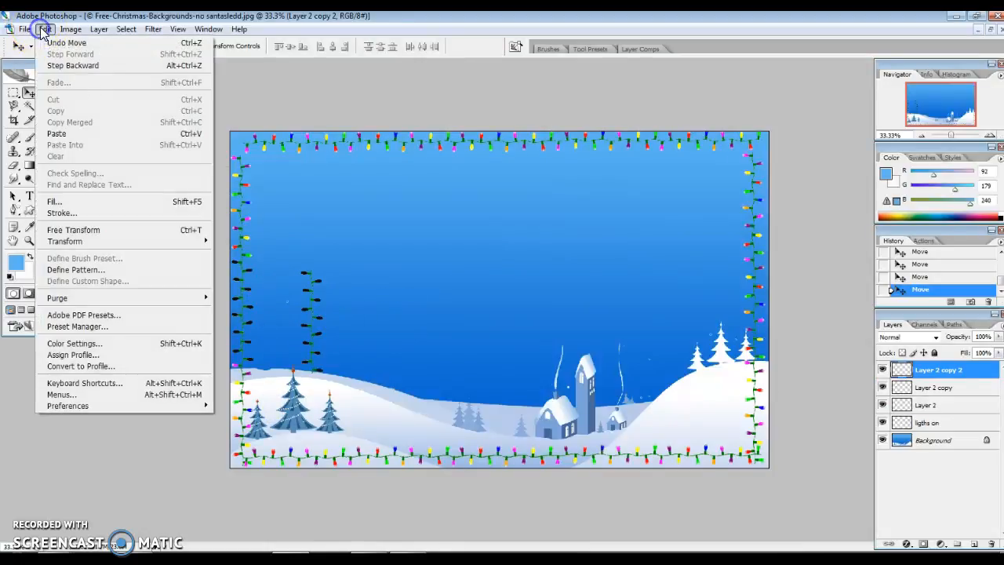
left_click(101, 66)
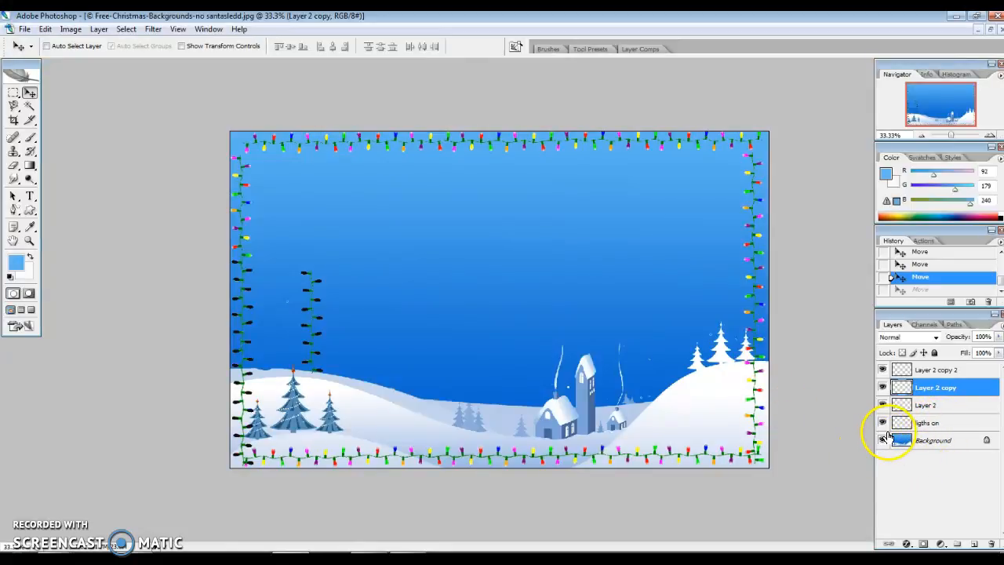
Identify Layer 2 by toggling its visibility and move it over the upper coloured lights on the image's left edge.
left_click(882, 406)
left_click(882, 405)
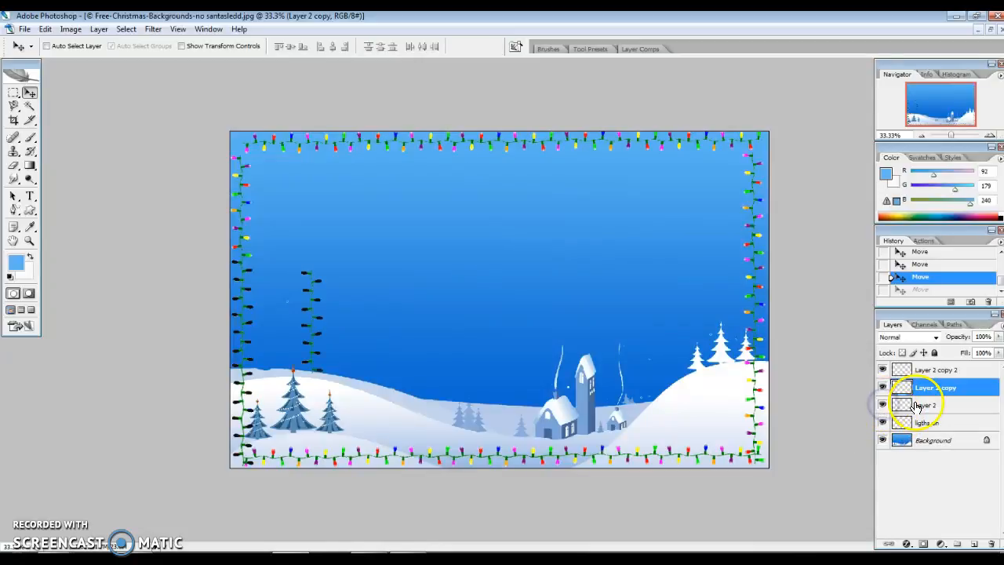
left_click(906, 403)
left_click_drag(323, 329, 237, 217)
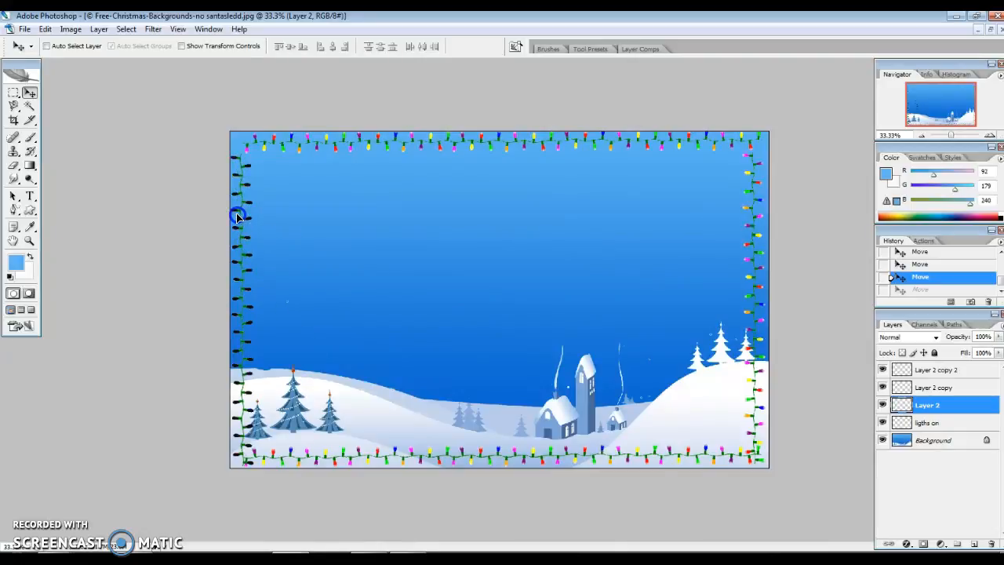
left_click_drag(238, 217, 236, 217)
left_click(664, 377)
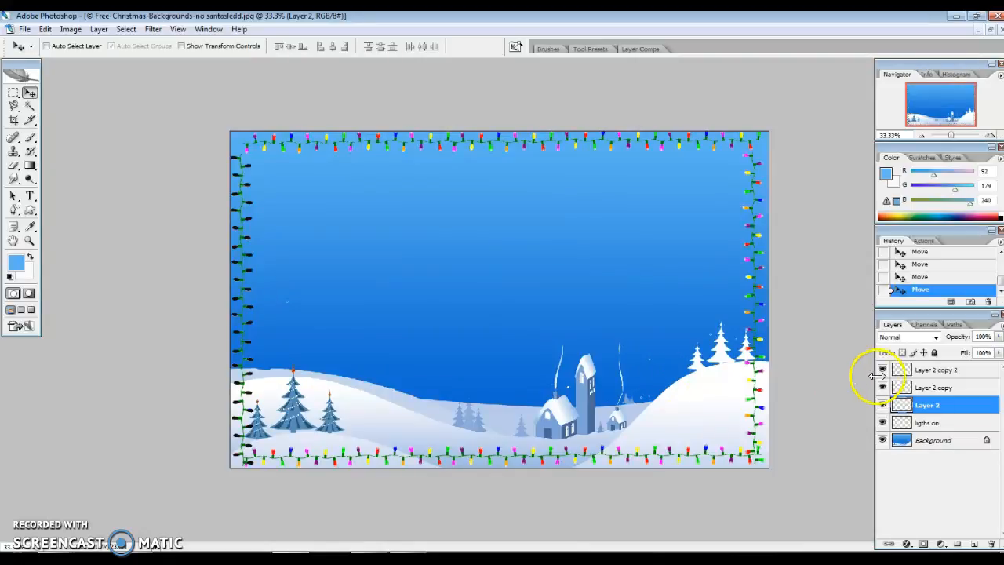
Duplicate the three unlit left-edge layers and move the copies straight across onto the coloured lights of the right edge.
left_click(963, 376)
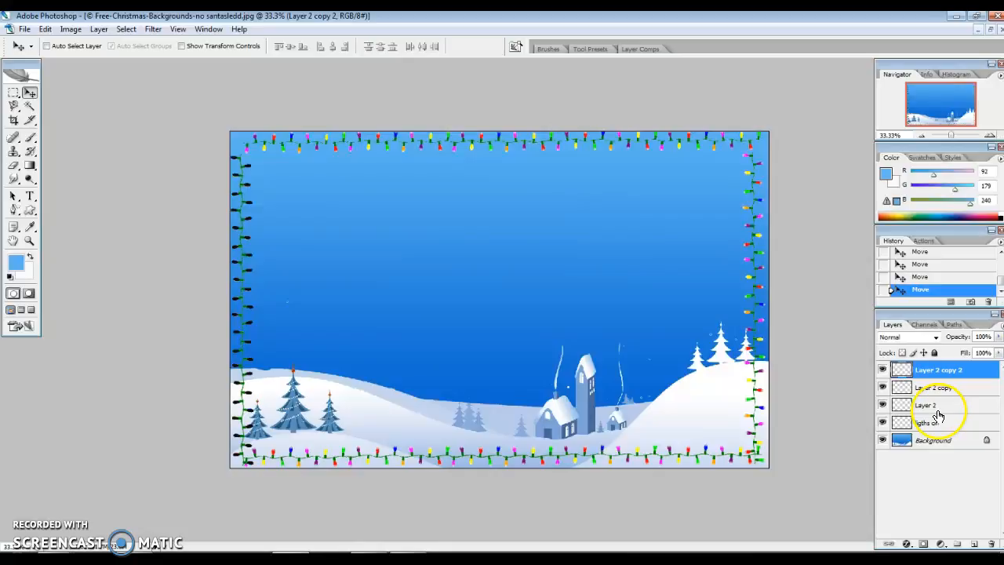
left_click(938, 409, "shift")
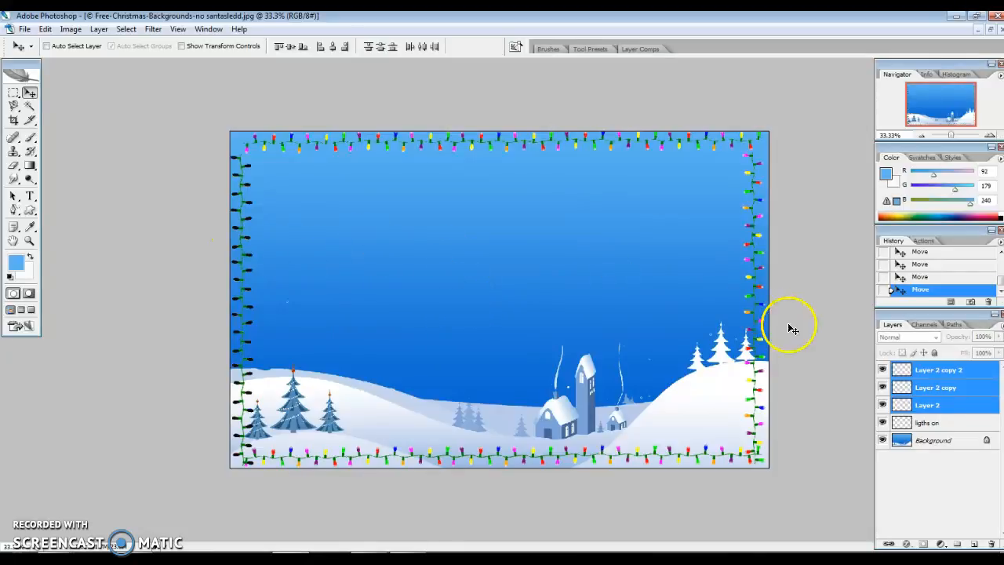
right_click(935, 388)
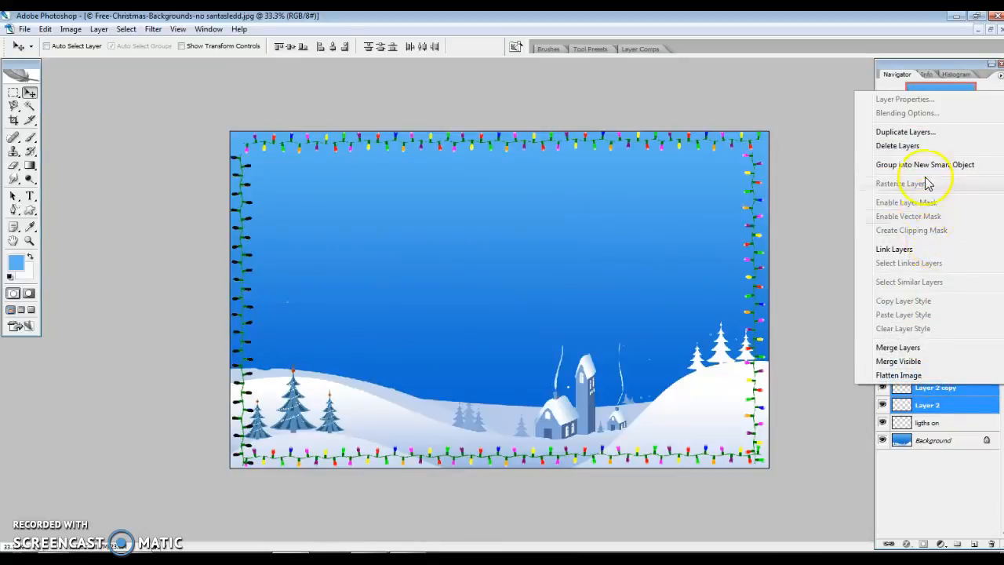
left_click(914, 132)
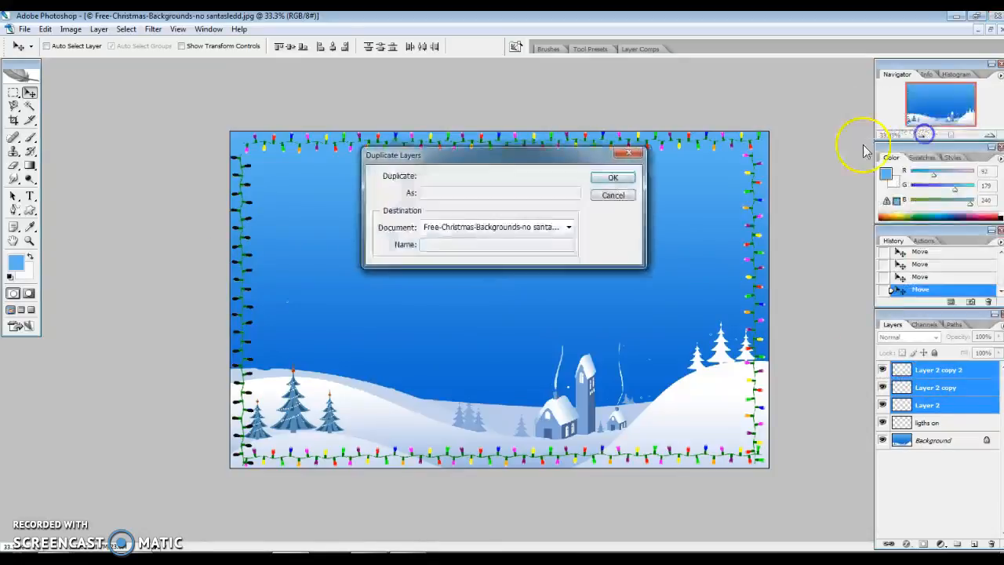
left_click(613, 178)
left_click_drag(242, 291, 753, 291)
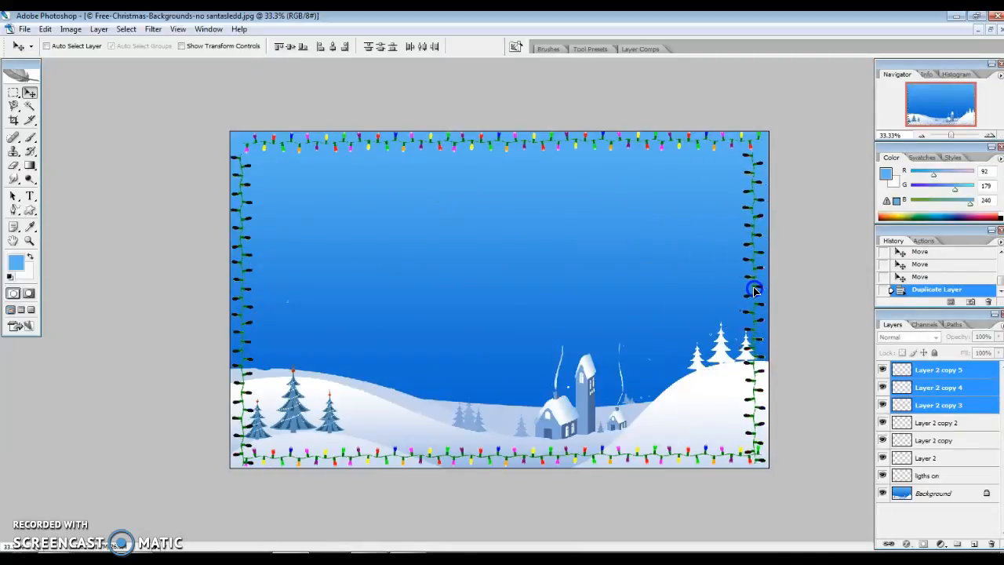
left_click_drag(753, 291, 753, 291)
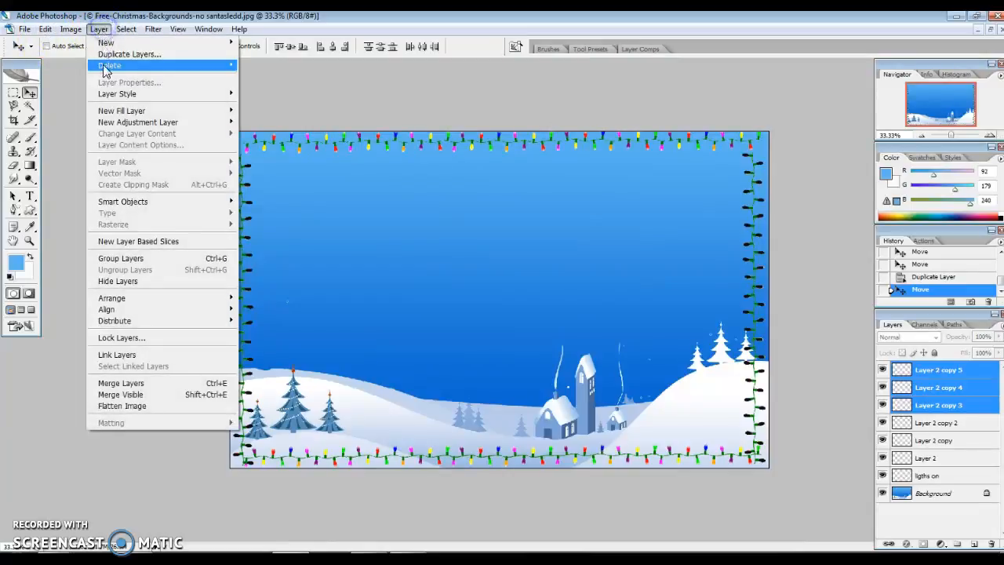
Duplicate the three unlit right-edge layers and move the copies to the middle of the image.
left_click(106, 57)
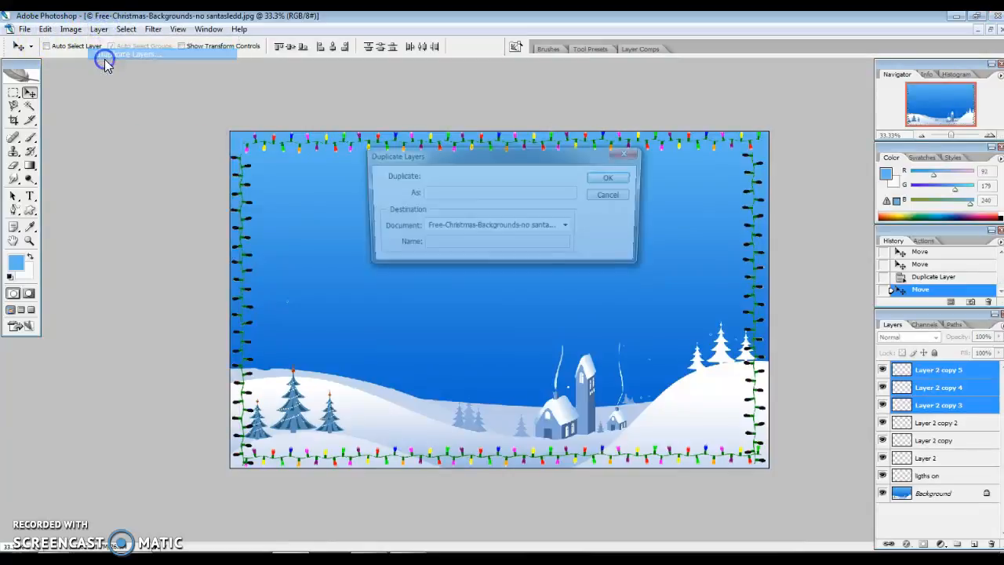
left_click(609, 178)
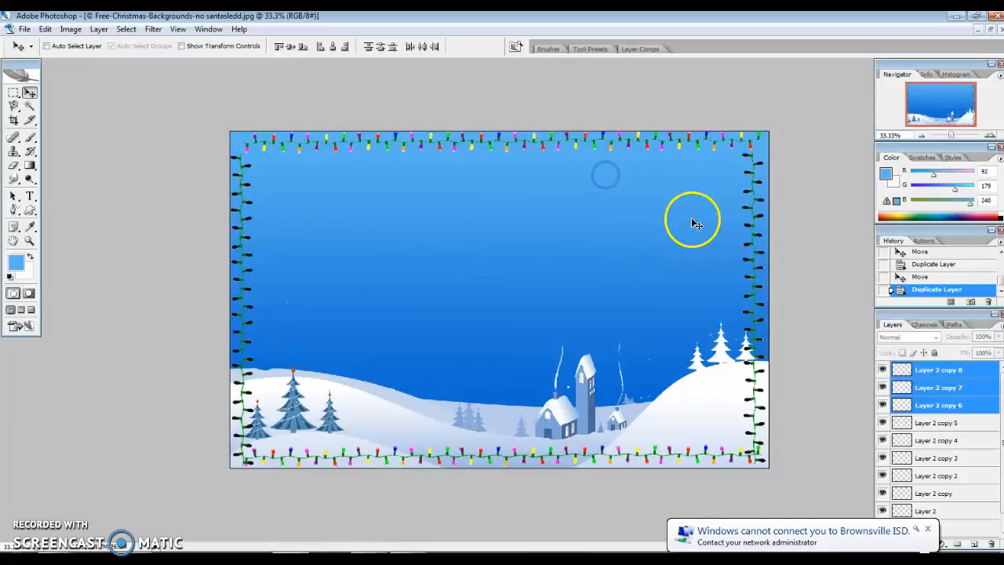
left_click_drag(750, 253, 478, 249)
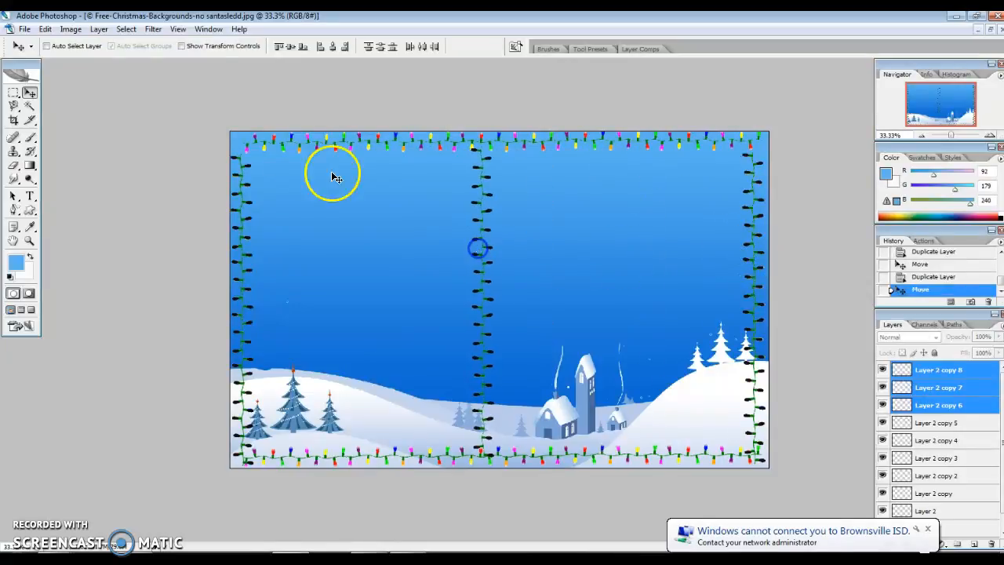
Rotate the three selected unlit light layers in the middle of the image 90° counter-clockwise.
left_click(47, 32)
mouse_move(116, 241)
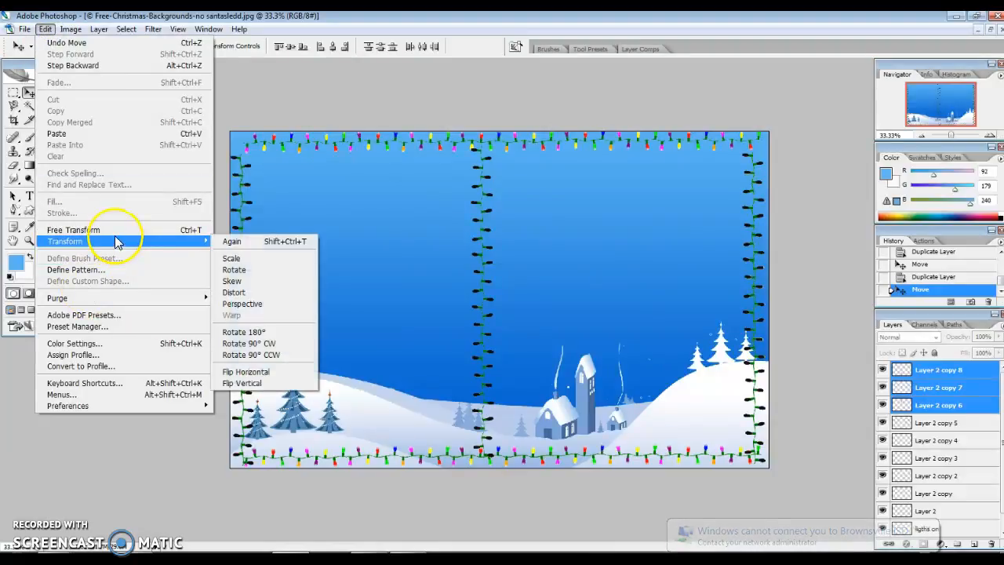
left_click(231, 269)
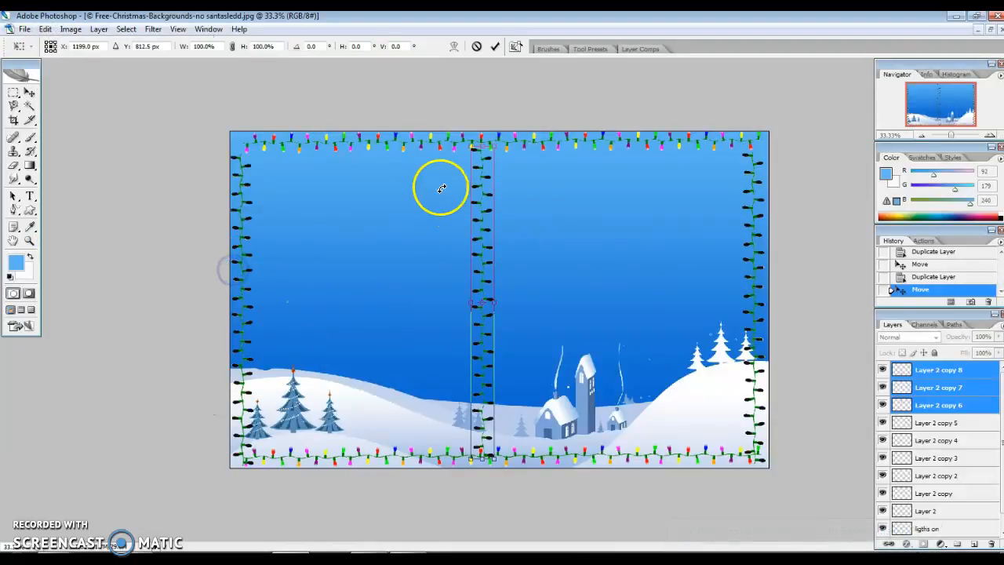
left_click(46, 30)
mouse_move(106, 242)
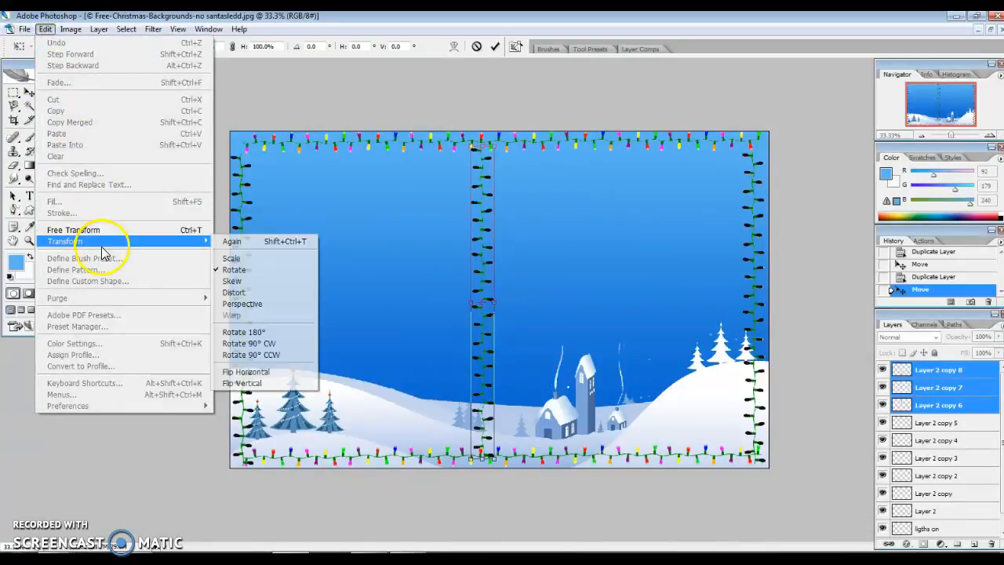
left_click(246, 354)
Move the rotated unlit string over the coloured lights at the left end of the image's upper edge and apply the transformation.
left_click_drag(468, 305, 385, 152)
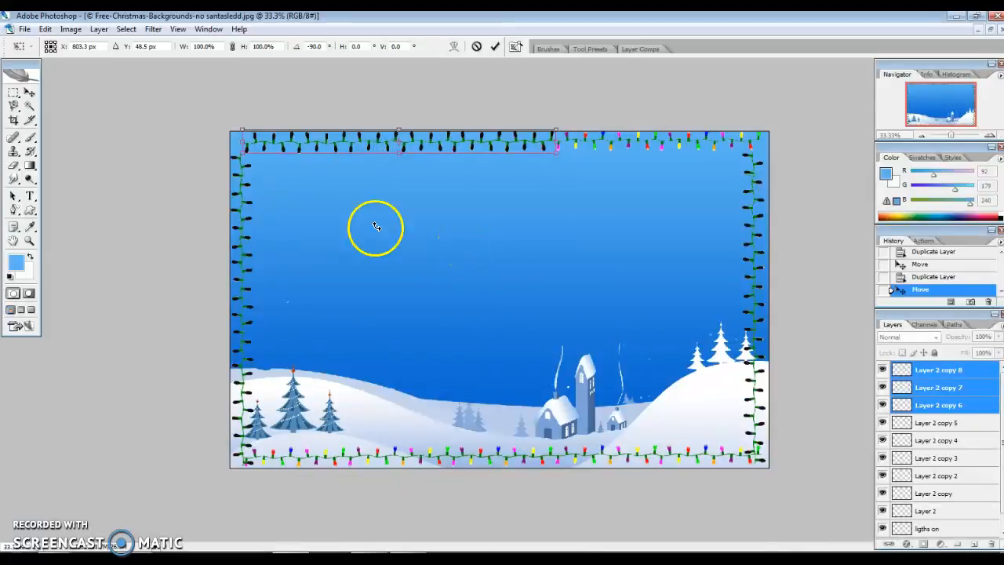
left_click(31, 94)
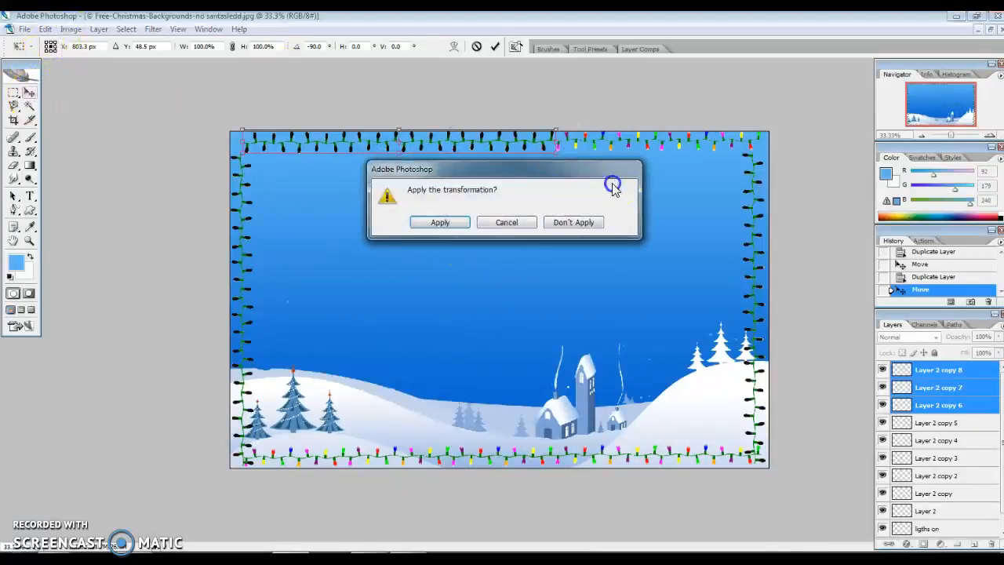
left_click(430, 223)
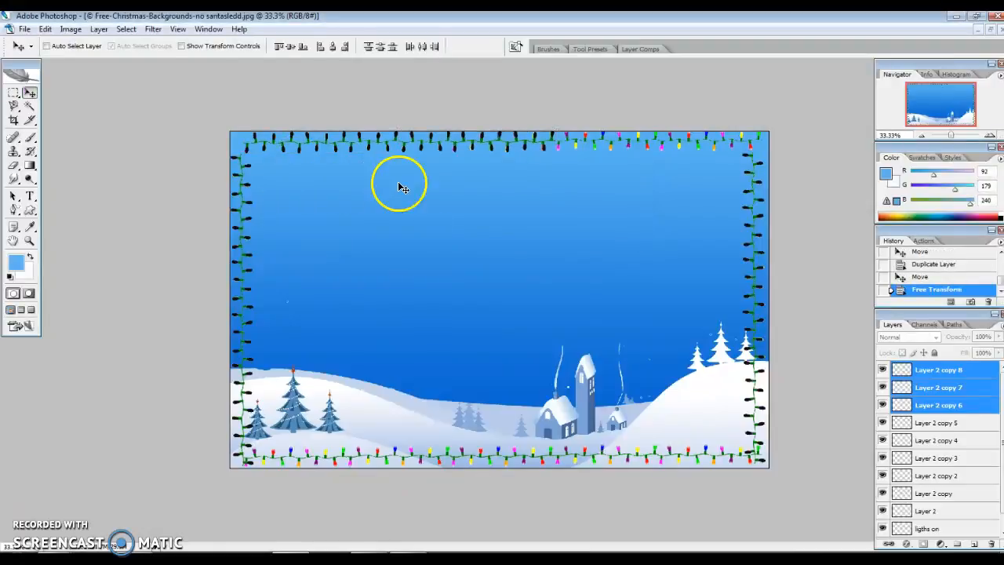
mouse_move(424, 144)
left_mouse_down()
mouse_move(393, 140)
mouse_move(423, 145)
left_mouse_up()
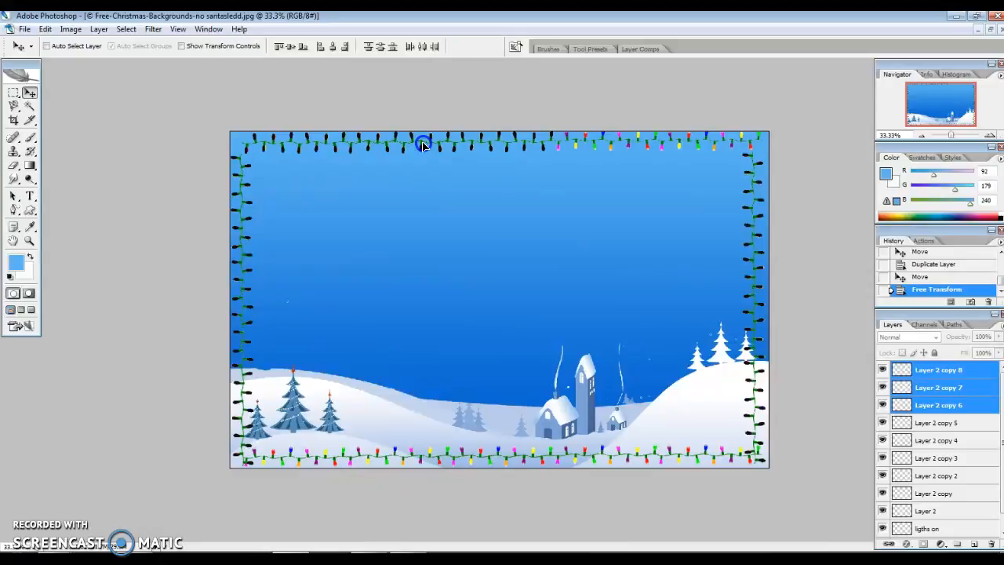
left_click_drag(423, 144, 426, 148)
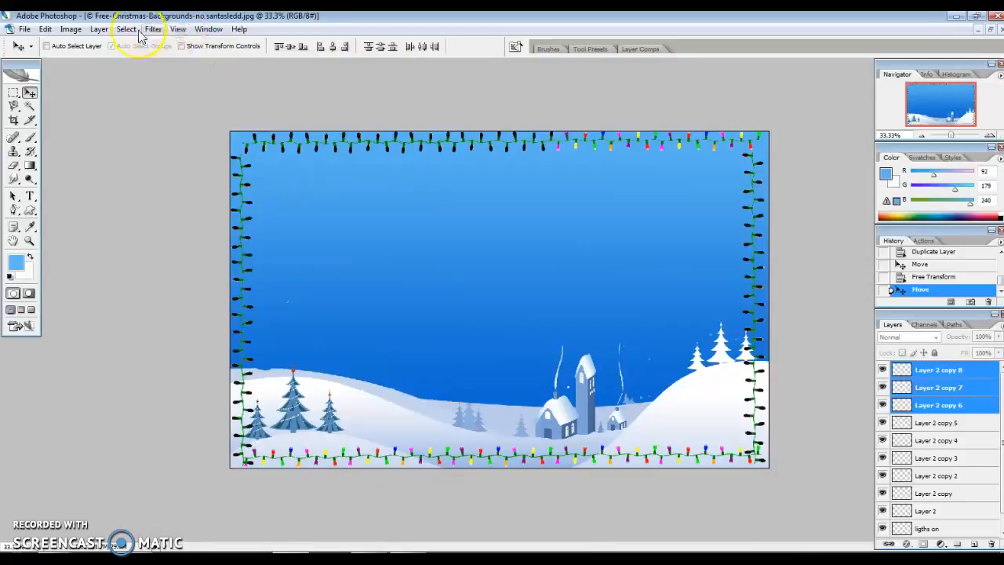
Duplicate the three unlit upper-edge layers and move the copies into the open sky below the upper edge.
left_click(99, 29)
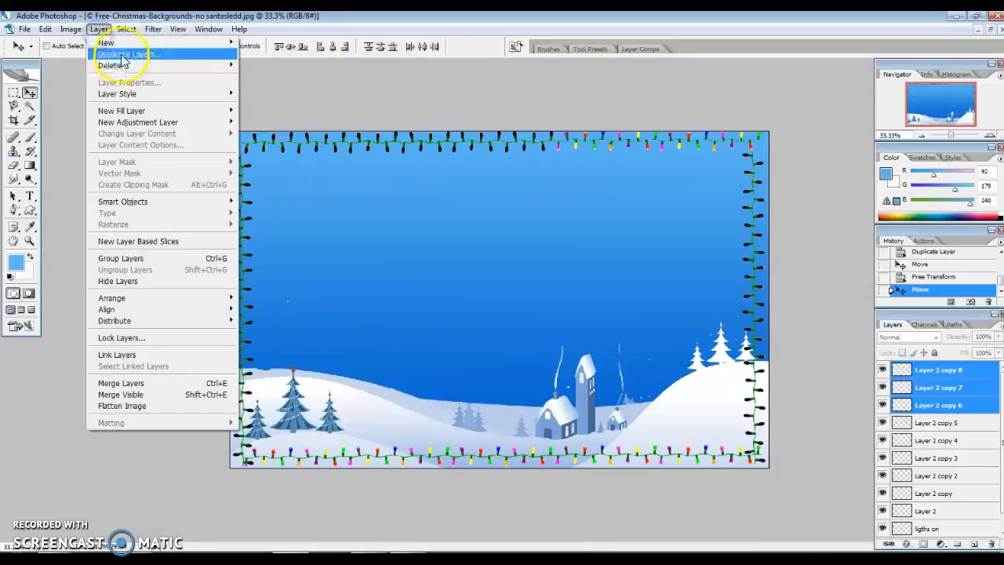
left_click(118, 56)
left_click(604, 176)
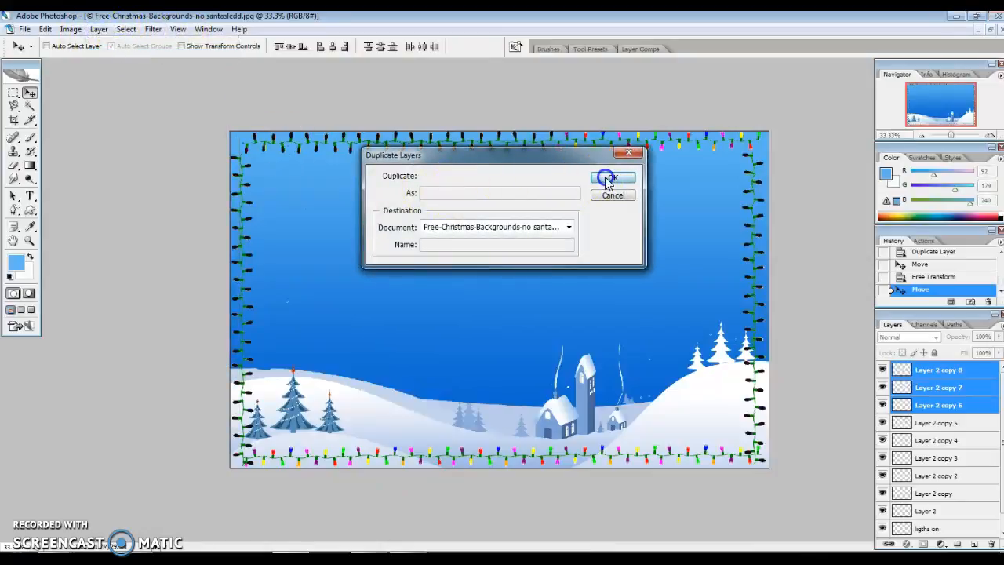
left_click_drag(423, 149, 638, 144)
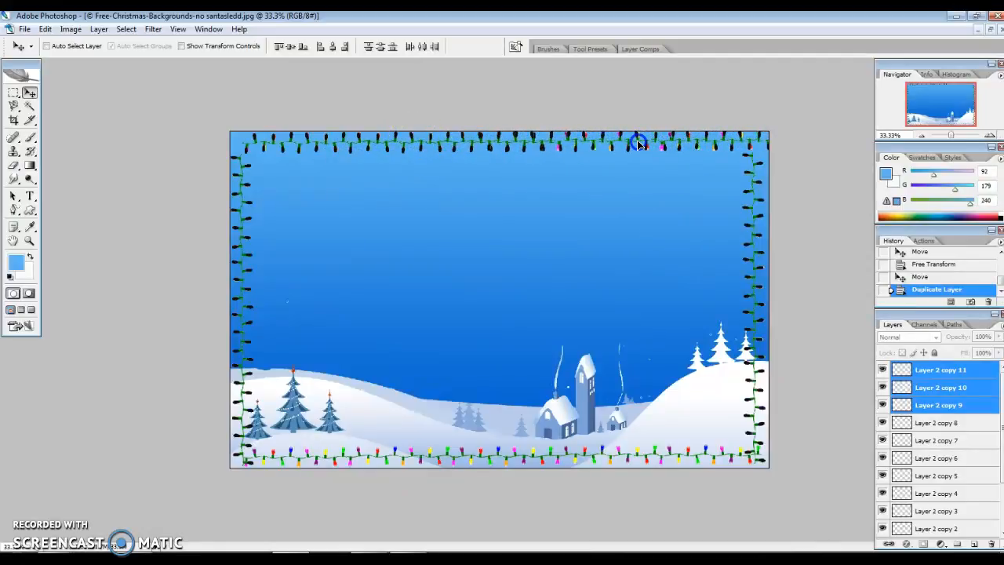
left_click_drag(639, 144, 572, 228)
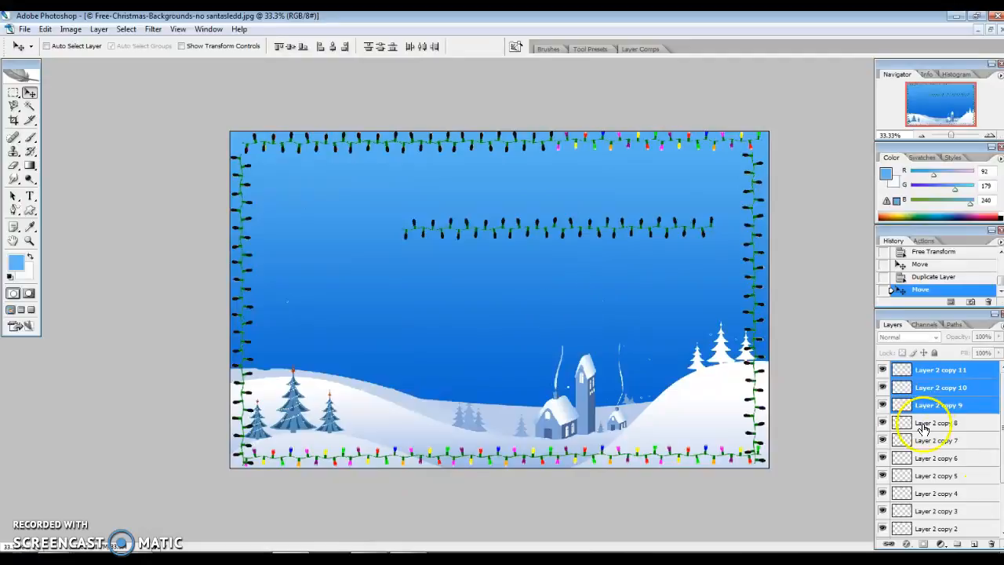
Move Layer 2 copy 9 alone onto the upper edge's coloured lights, directly continuing the unlit string.
left_click(947, 405)
left_click(951, 387)
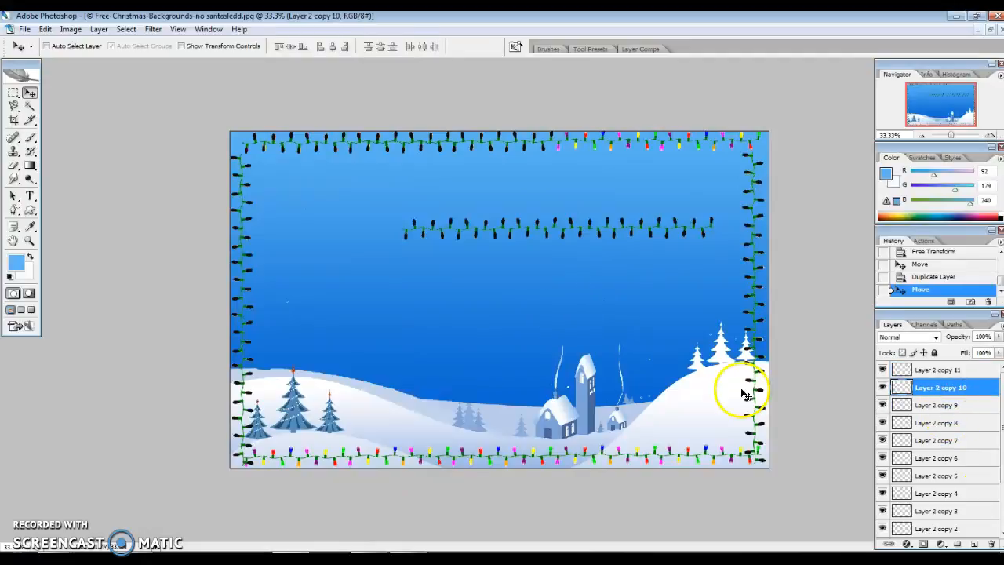
left_click(938, 404)
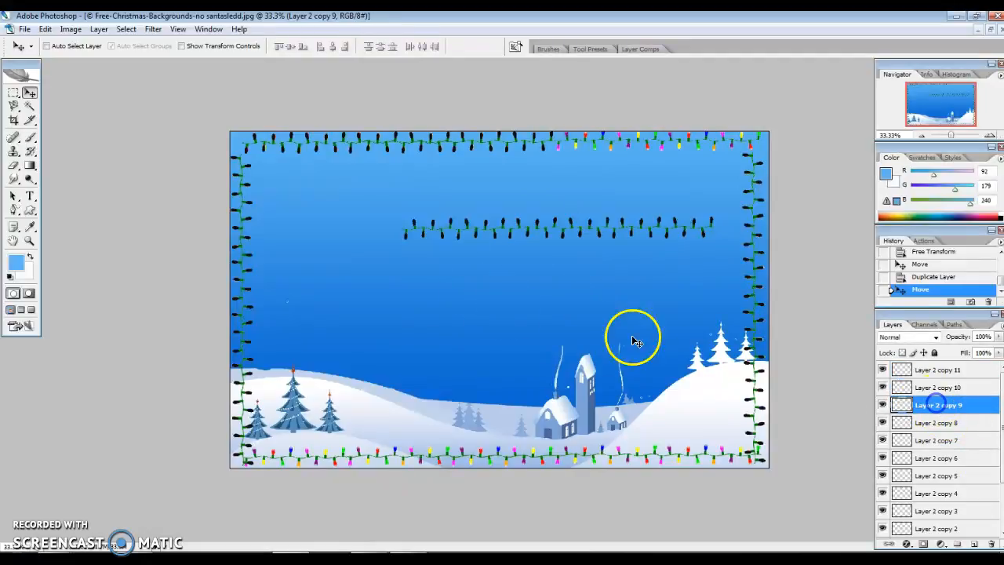
left_click_drag(450, 227, 604, 141)
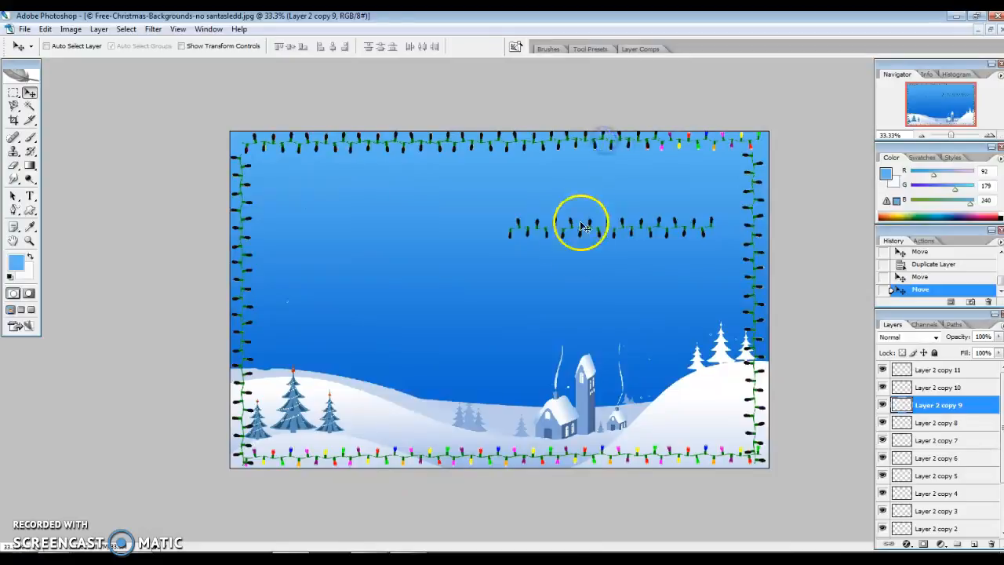
mouse_move(553, 228)
left_mouse_down()
mouse_move(555, 240)
mouse_move(553, 231)
left_mouse_up()
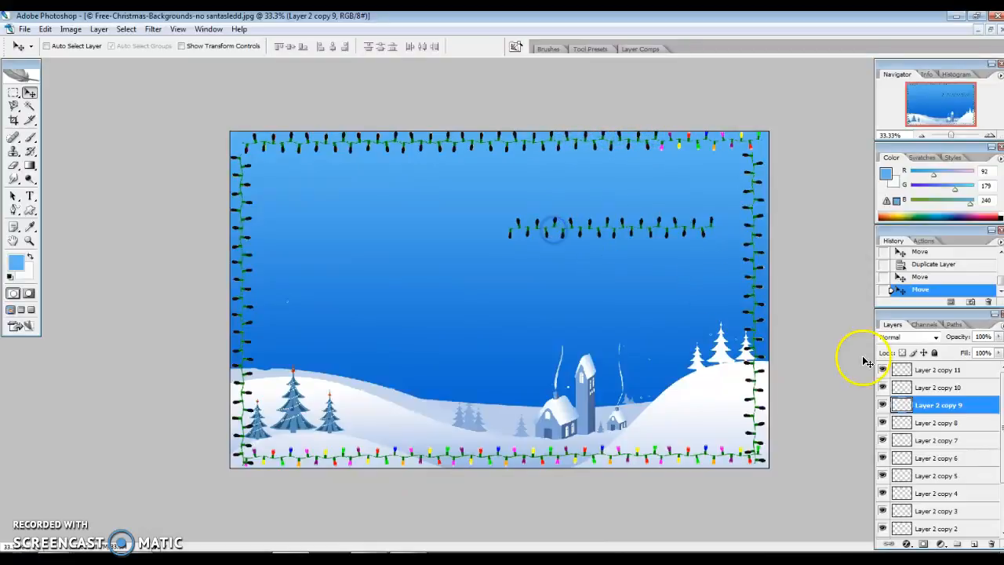
Move Layer 2 copy 10 over the last coloured lights of the upper edge and delete the spare Layer 2 copy 11.
left_click(941, 387)
left_click_drag(629, 227, 780, 139)
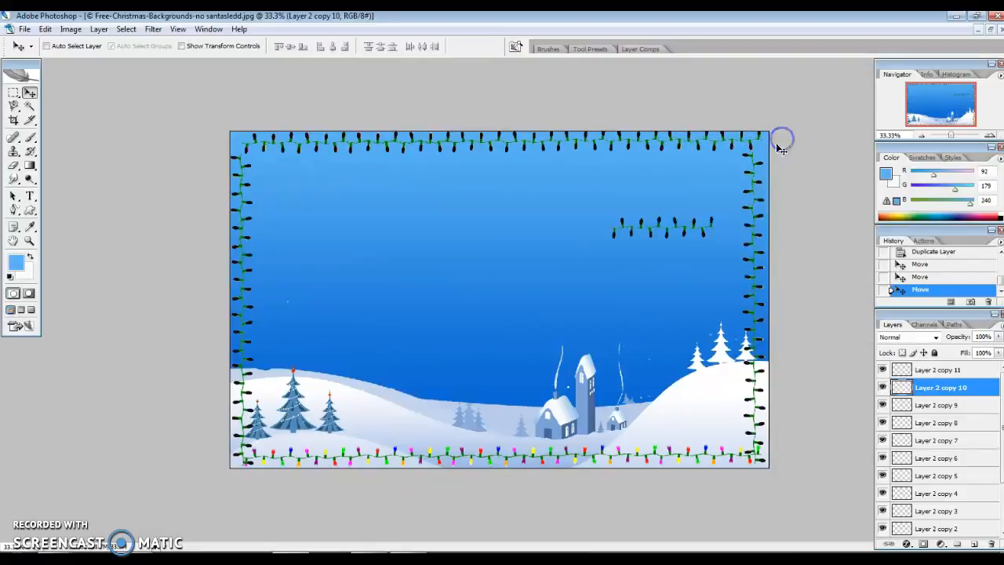
left_click(955, 370)
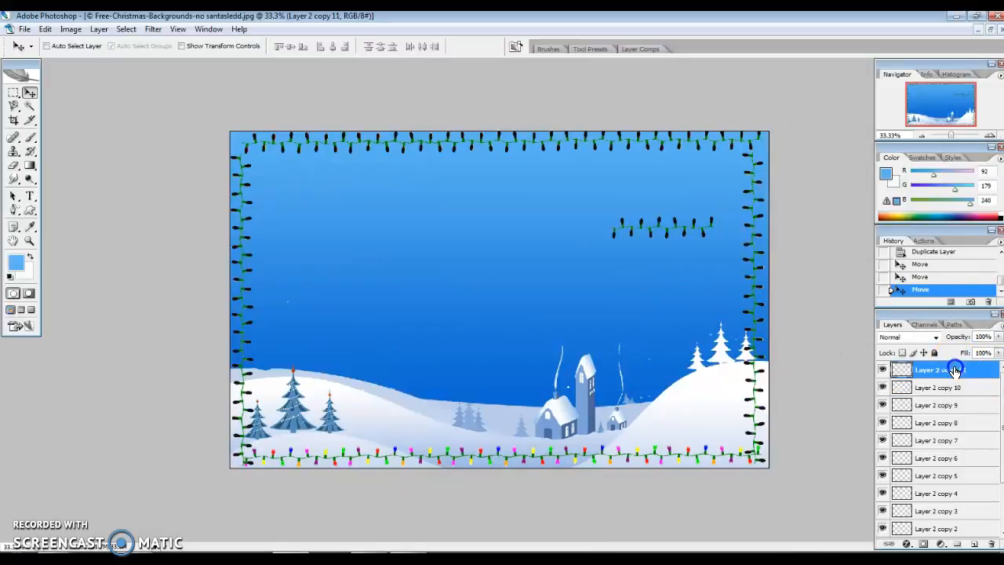
key("Delete")
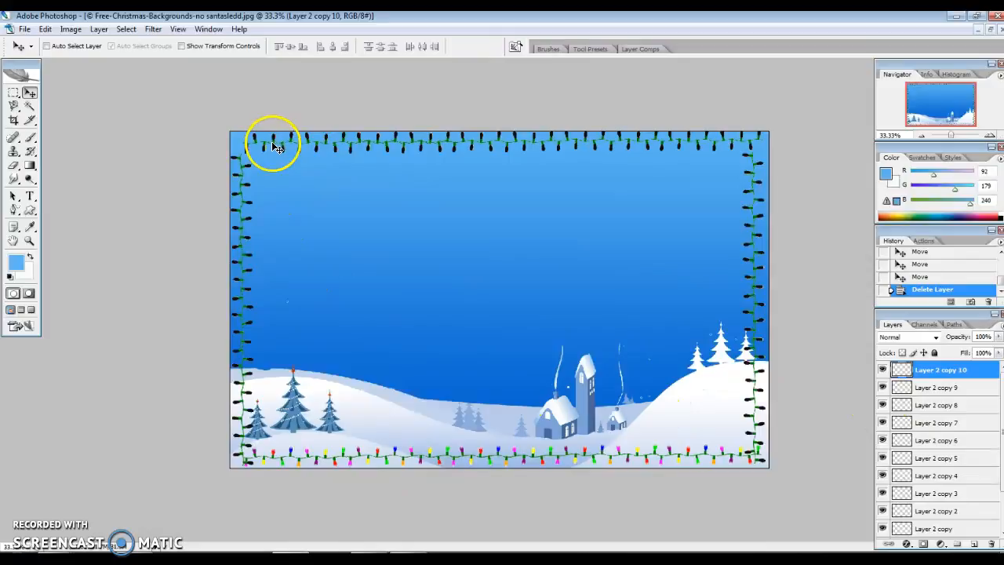
Toggle the visibility of the Layer 2 copies one by one to examine which ones form the unlit upper edge.
left_click(883, 423)
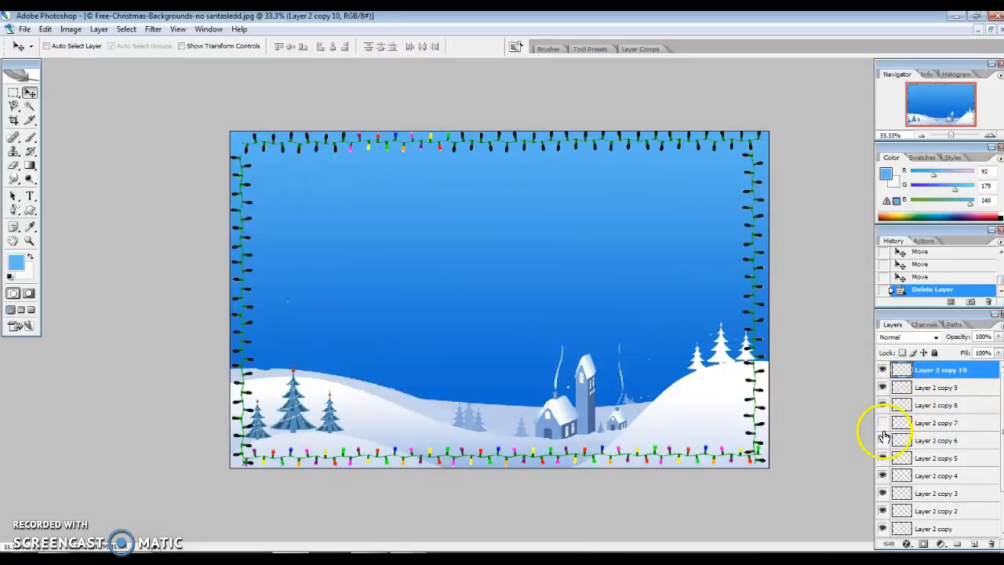
left_click(882, 423)
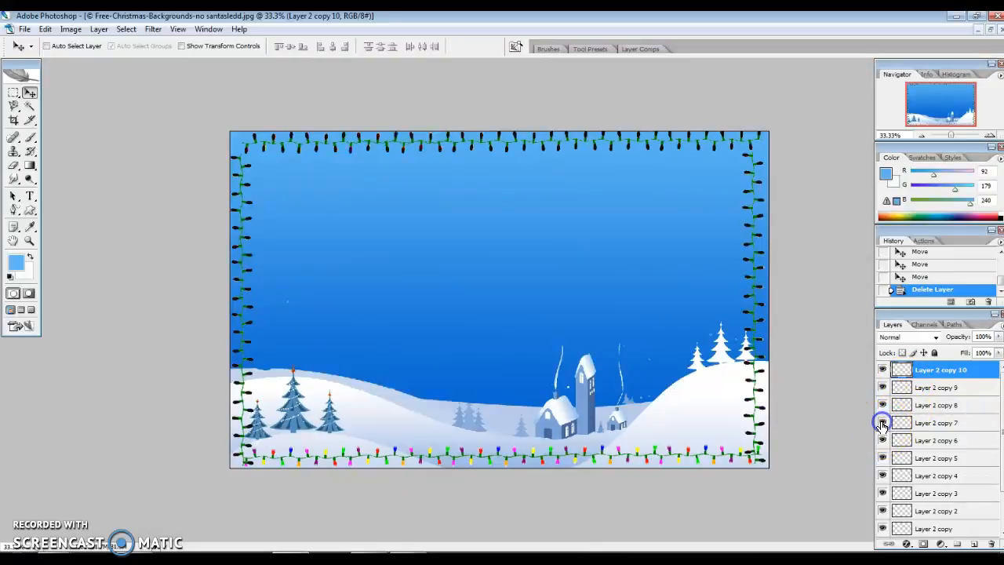
left_click(882, 459)
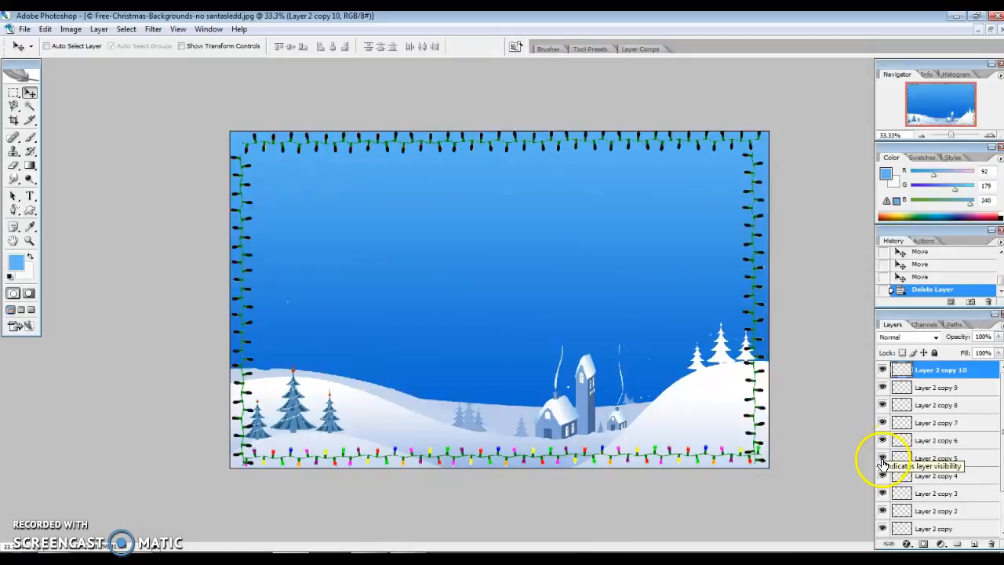
left_click(882, 459)
left_click(883, 459)
left_click(883, 423)
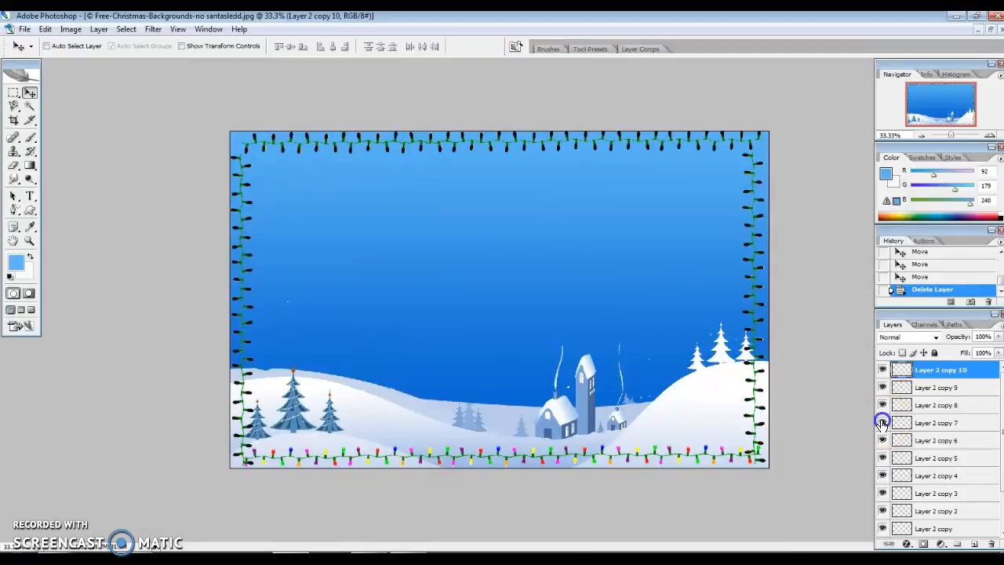
left_click(881, 406)
left_click(882, 388)
left_click(882, 369)
left_click(883, 369)
Duplicate Layer 2 copy 6 through copy 10 and move the copies straight down over the lower edge's coloured lights.
left_click(983, 442, "shift")
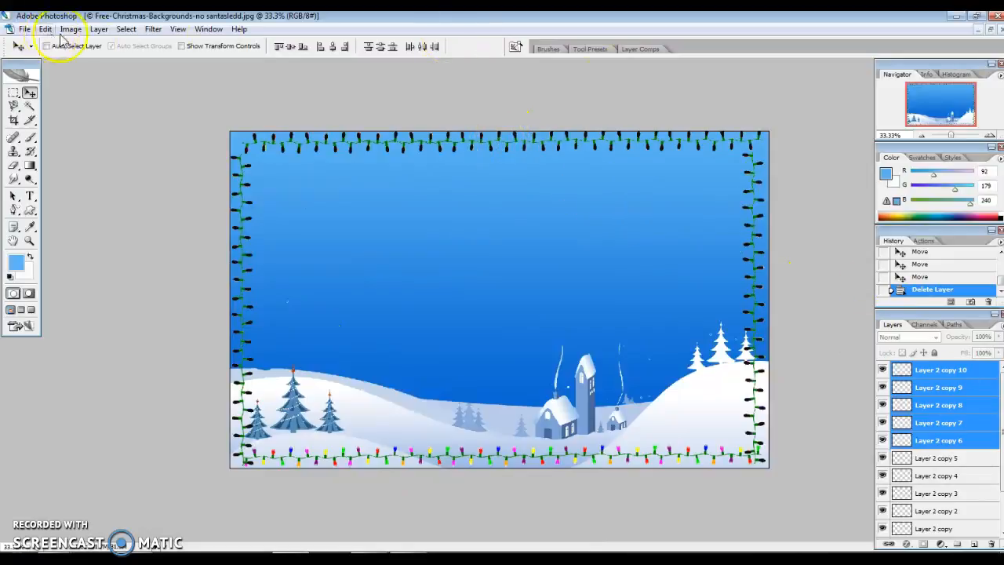
left_click(99, 29)
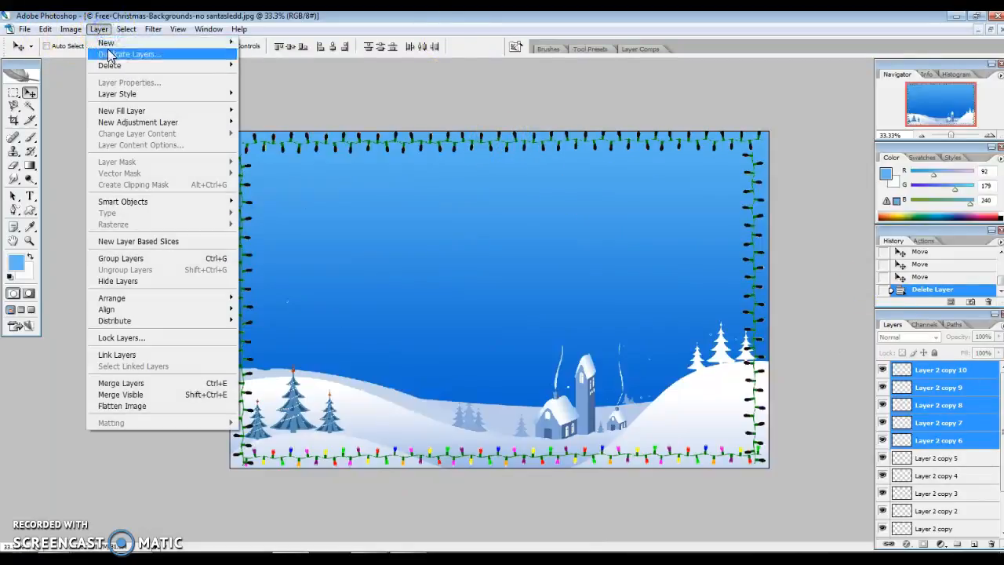
left_click(110, 54)
left_click(611, 177)
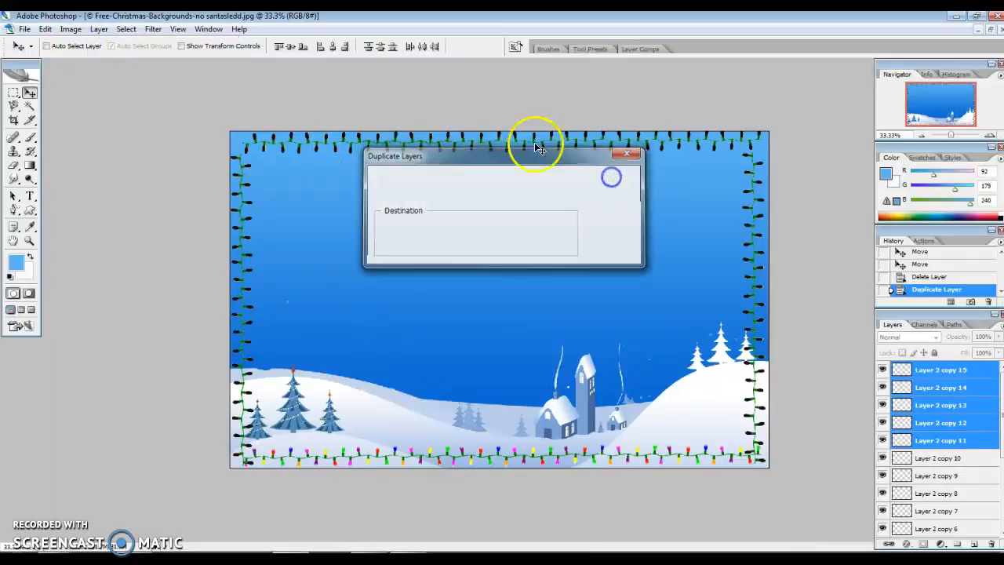
left_click_drag(472, 140, 472, 460)
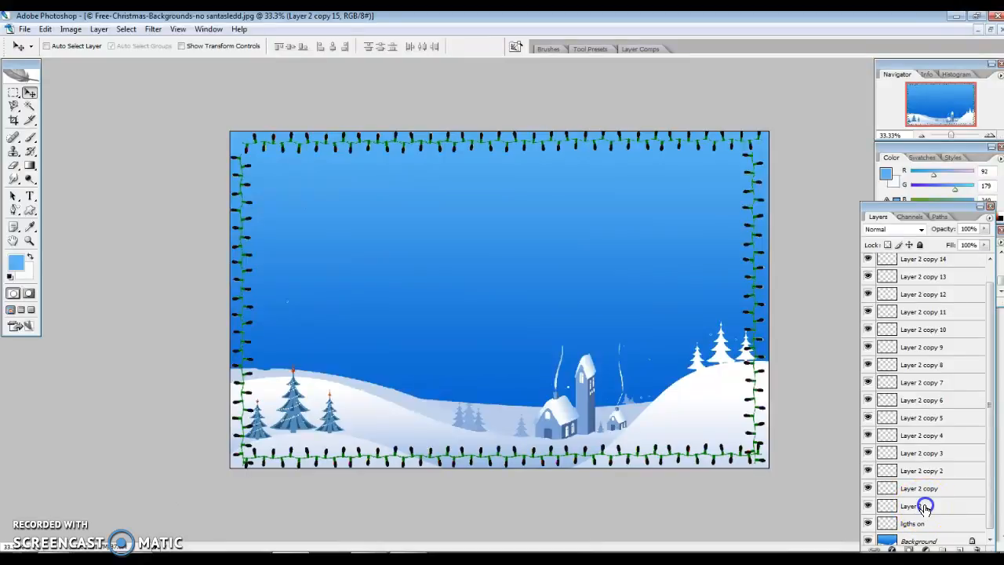
Merge all unlit light layers, from Layer 2 up to Layer 2 copy 15, into one layer.
left_click(926, 508)
left_click_drag(987, 469, 998, 383)
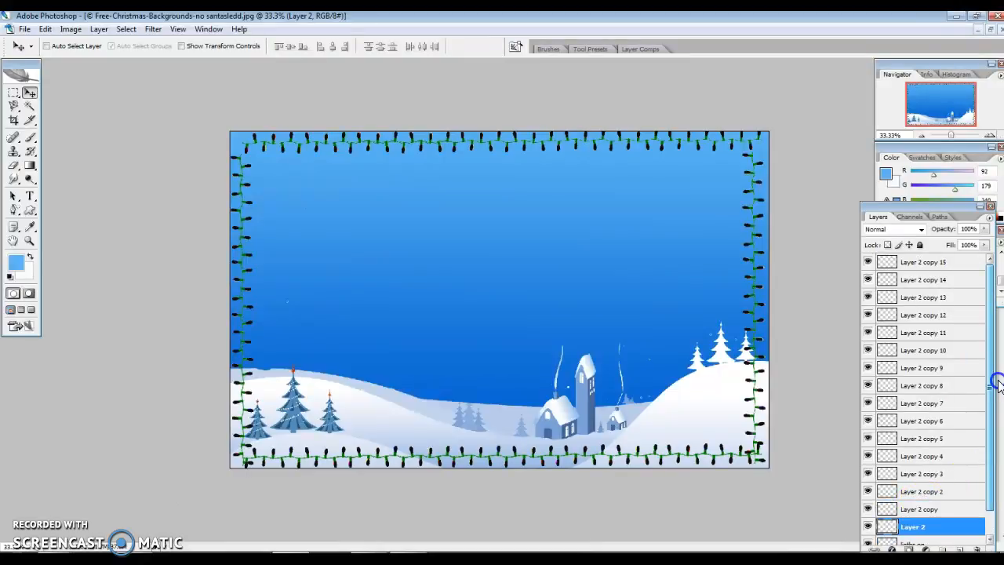
left_click(917, 266, "shift")
right_click(919, 267)
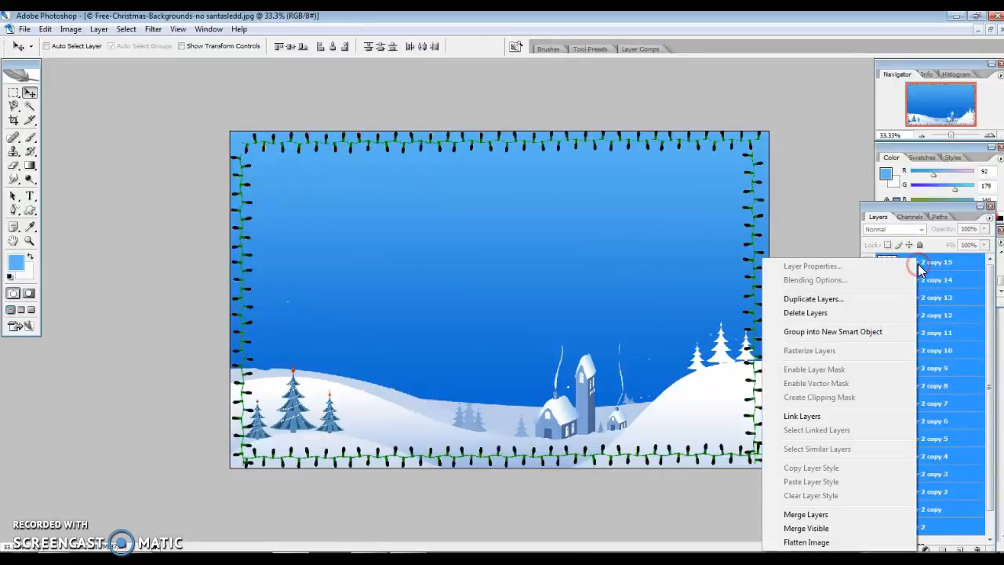
left_click(805, 514)
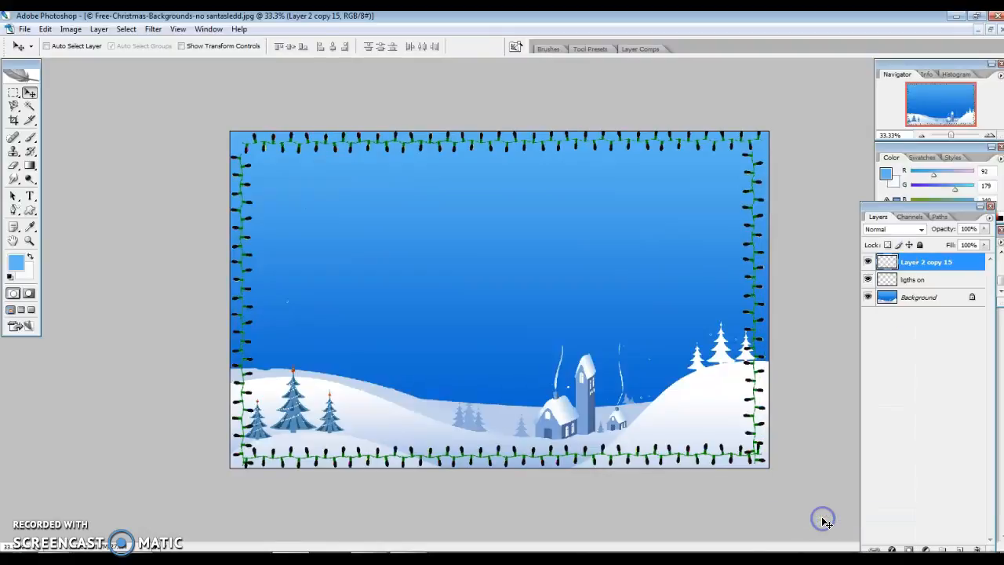
Rename the merged unlit layer as "ligths off".
double_click(934, 266)
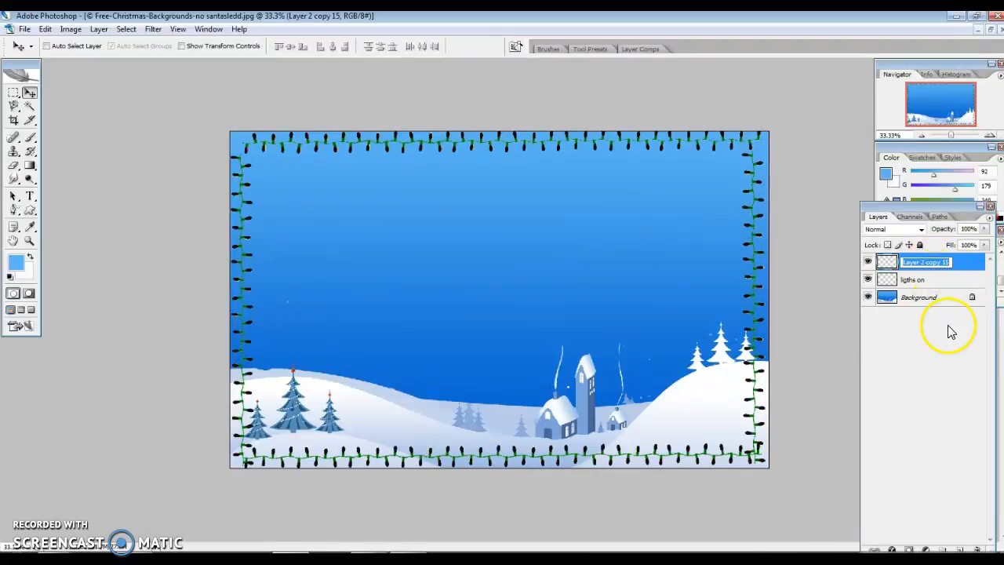
type("ligths off")
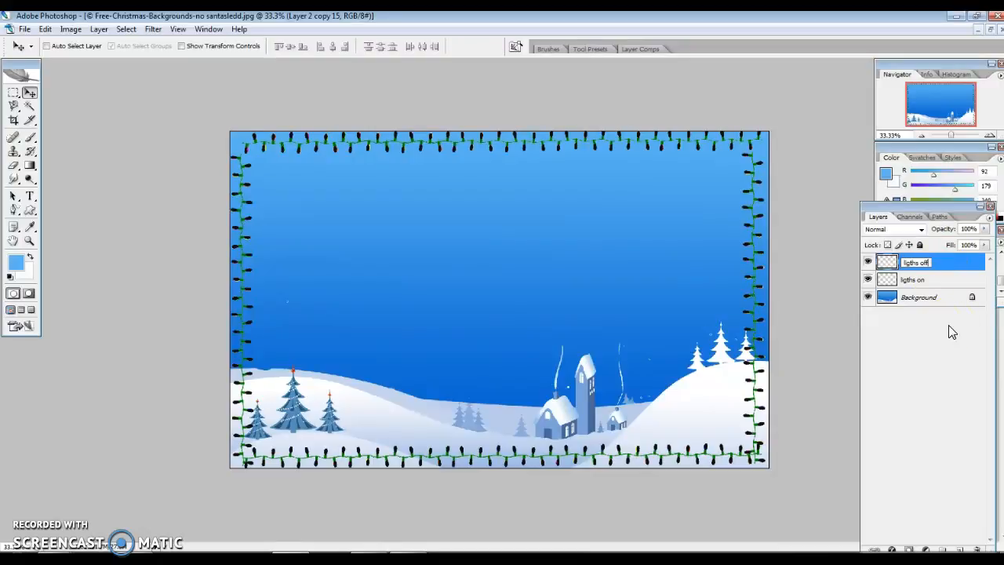
left_click(346, 517)
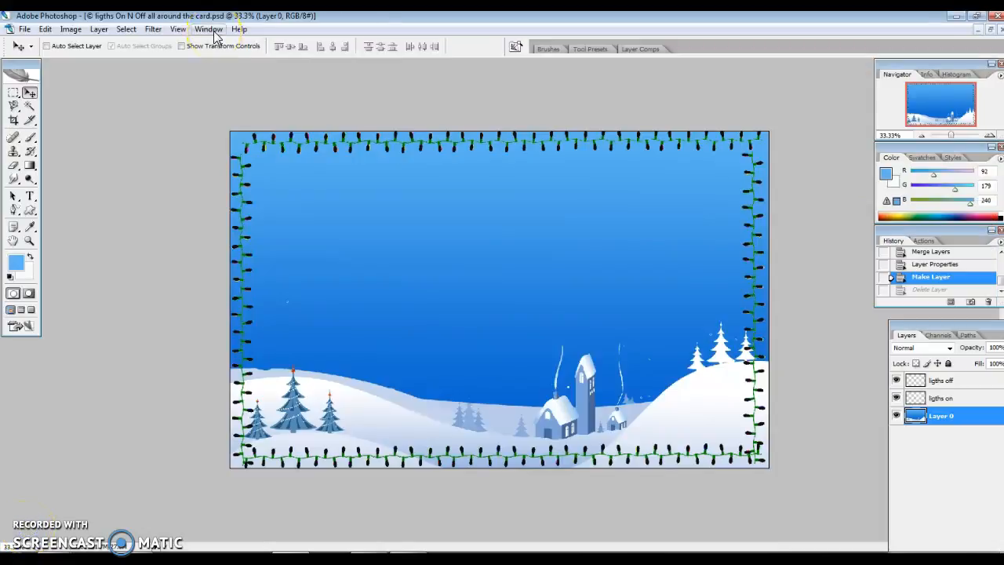
Show the Animation palette for the light-string image.
left_click(210, 30)
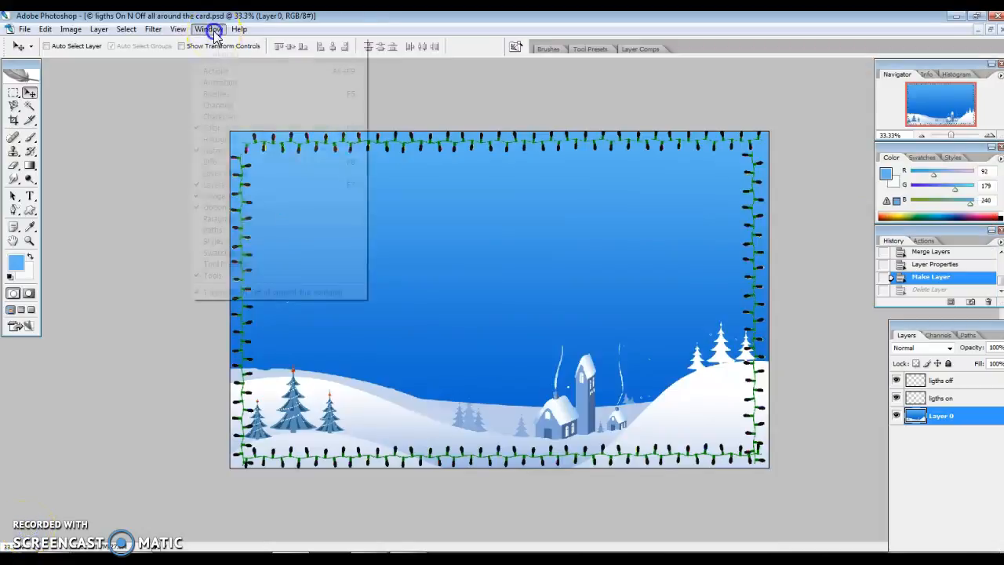
left_click(219, 82)
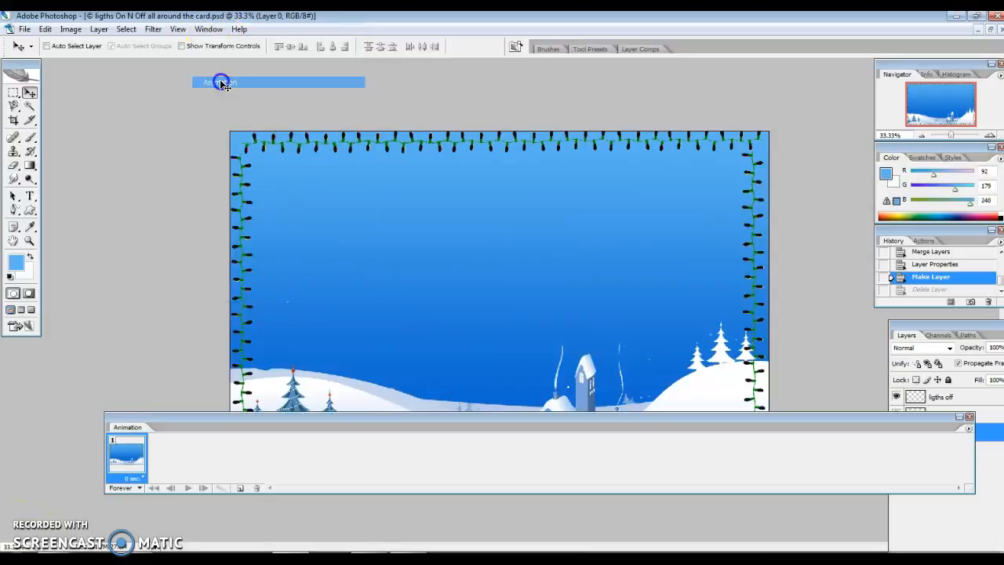
Make animation frames from the layers and move the Animation palette clear of the layer list.
left_click(970, 431)
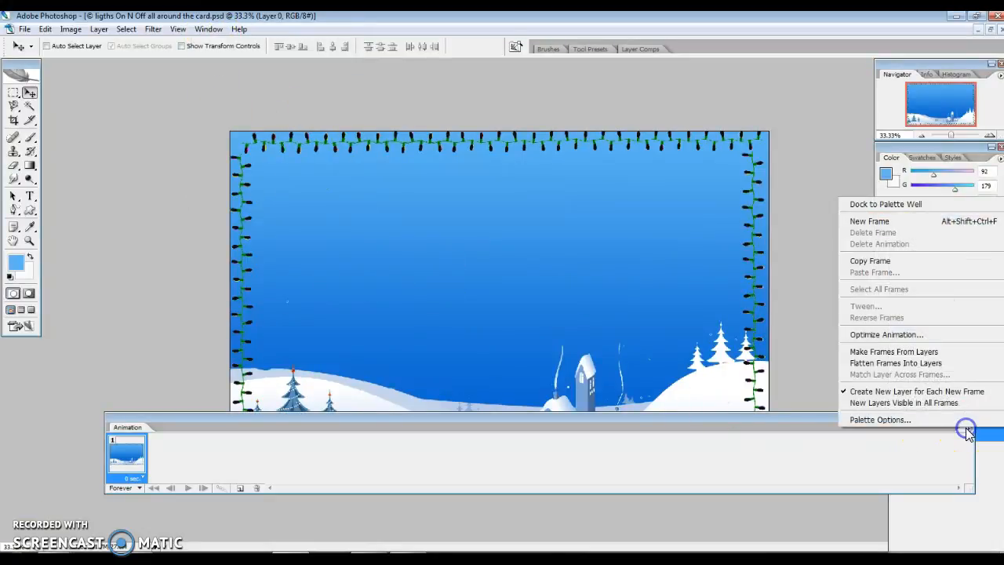
left_click(910, 354)
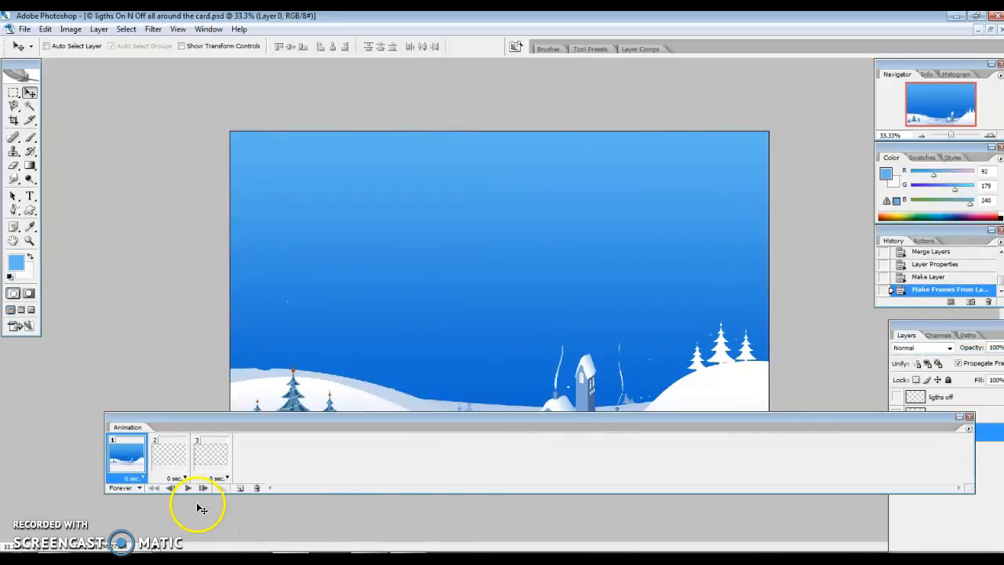
left_click_drag(755, 423, 661, 450)
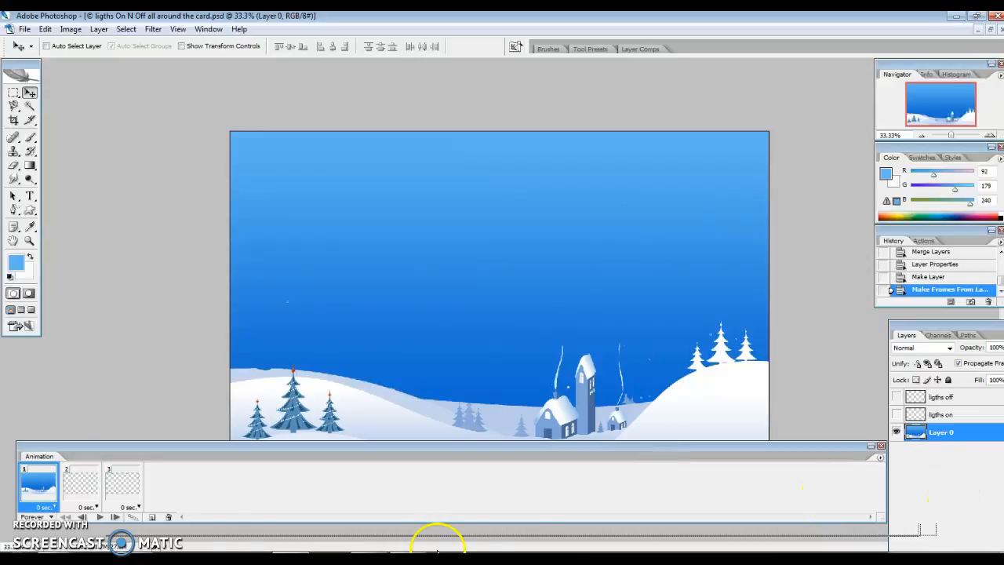
Select all three animation frames and make the Layer 0 winter background visible in each of them.
left_click_drag(933, 335, 939, 261)
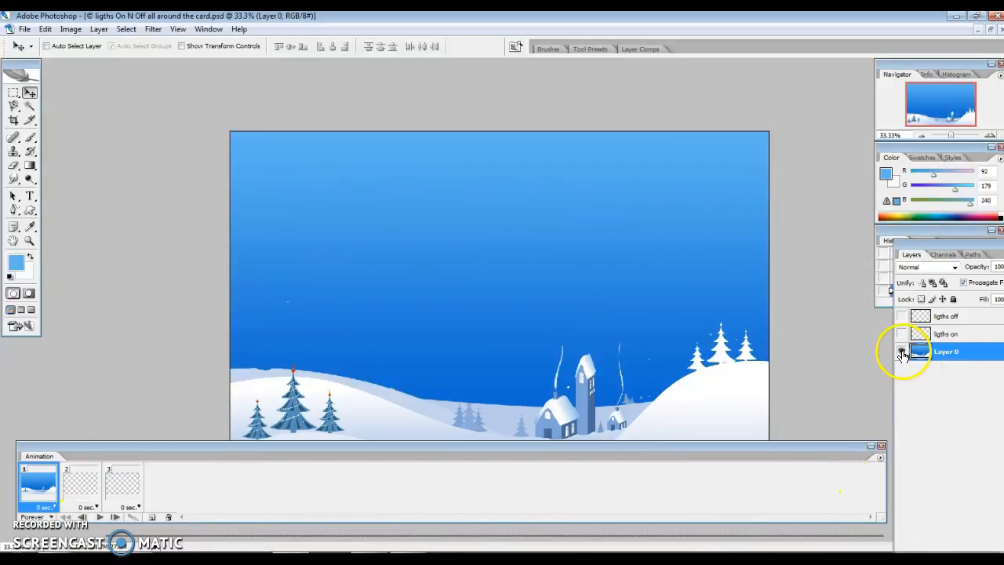
left_click(127, 485, "shift")
left_click(901, 352)
left_click(901, 352)
Play the animation to preview the light frames around the winter background.
left_click(115, 517)
left_click(100, 521)
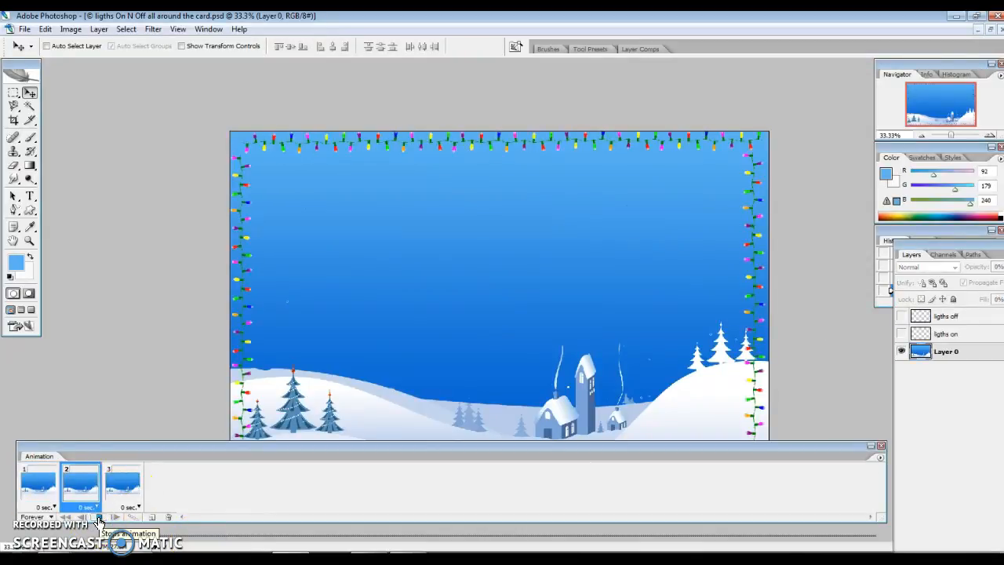
left_click(32, 523)
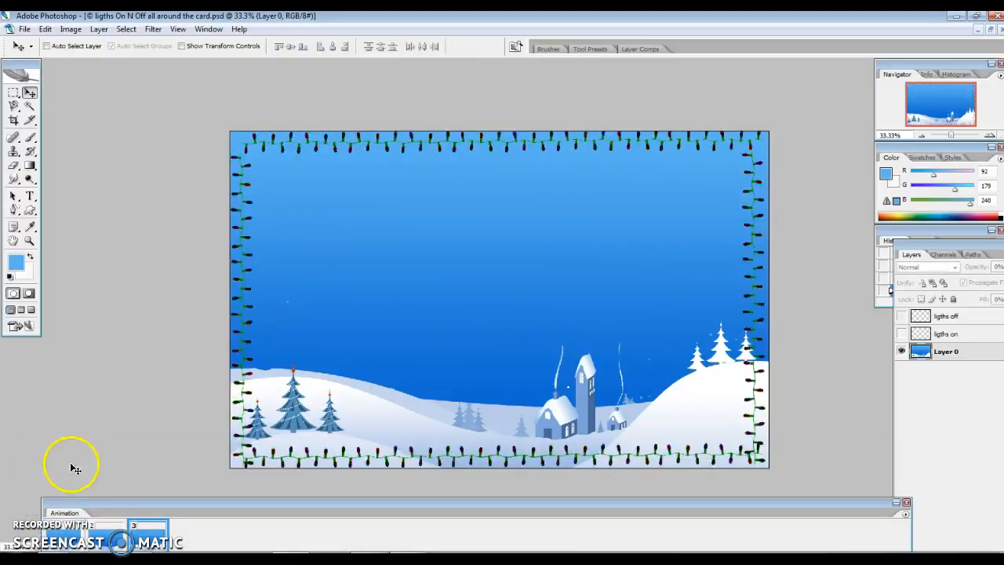